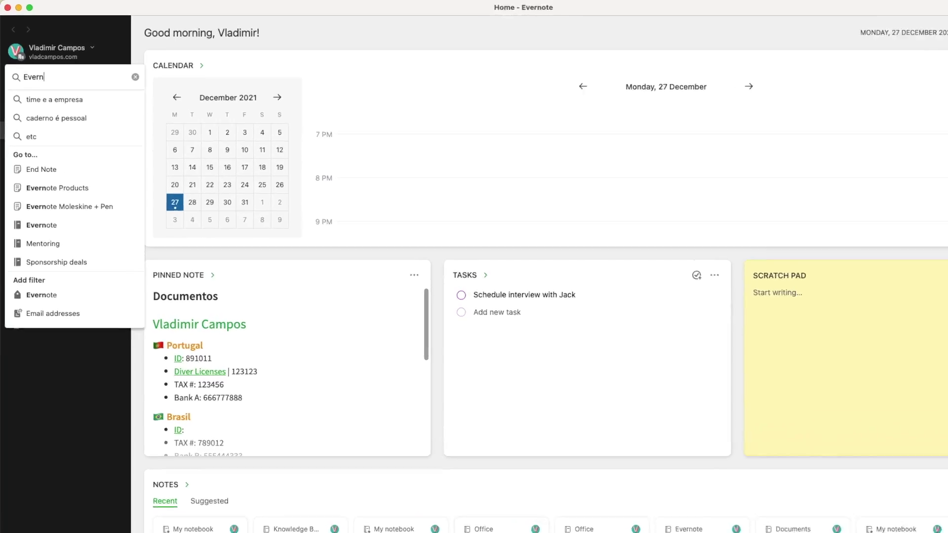
Search for Evernote, and switch the search scope from the Evernote notebook to Everywhere
{"action": "type", "text": "te"}
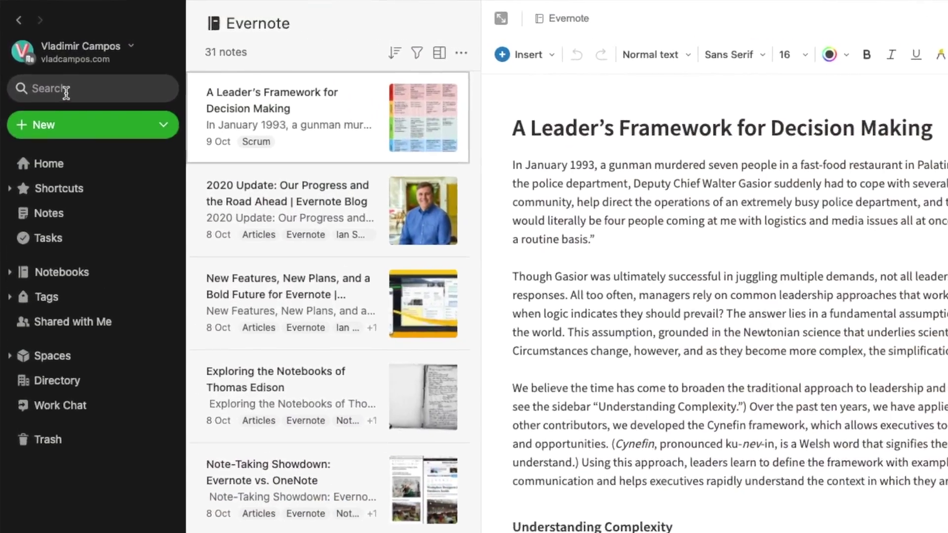
{"action": "left_click", "coordinate": [67, 91]}
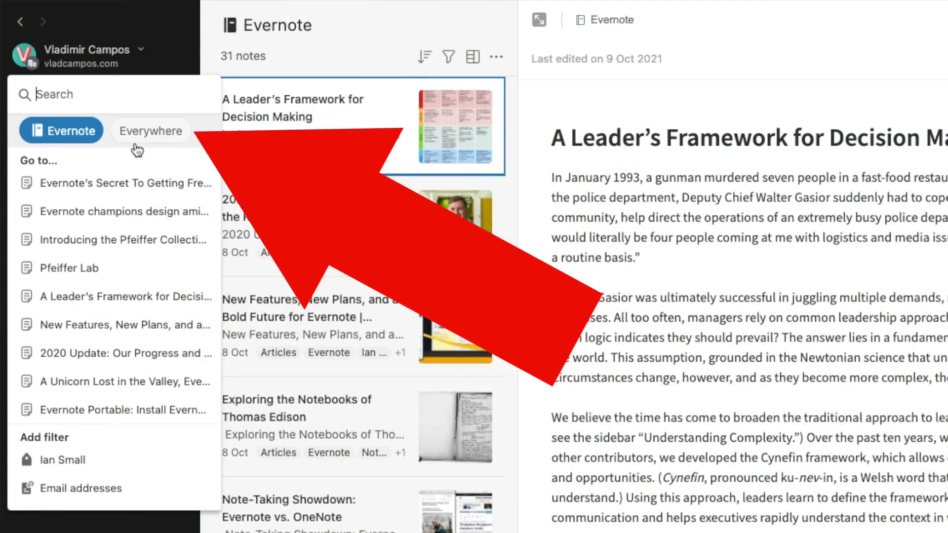
{"action": "left_click", "coordinate": [158, 134]}
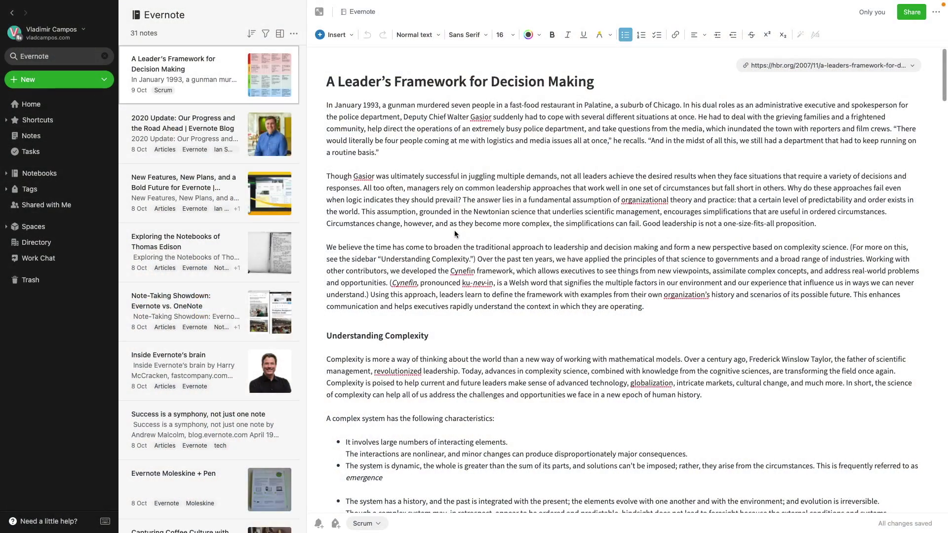
Use quick switching to look up "ever" and go to the notes tagged Evernote
{"action": "key", "text": "super+j"}
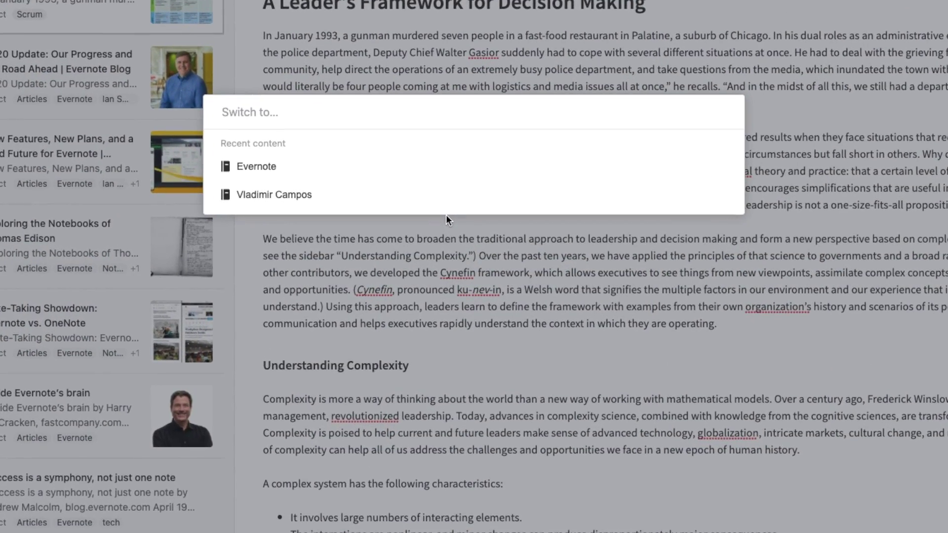
{"action": "key", "text": "ctrl+q"}
{"action": "type", "text": "ever"}
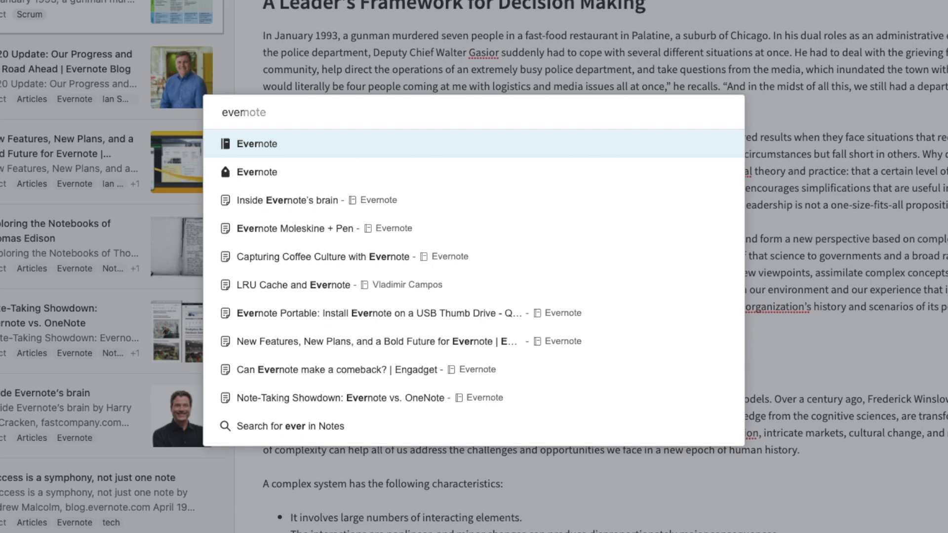
{"action": "left_click", "coordinate": [332, 177]}
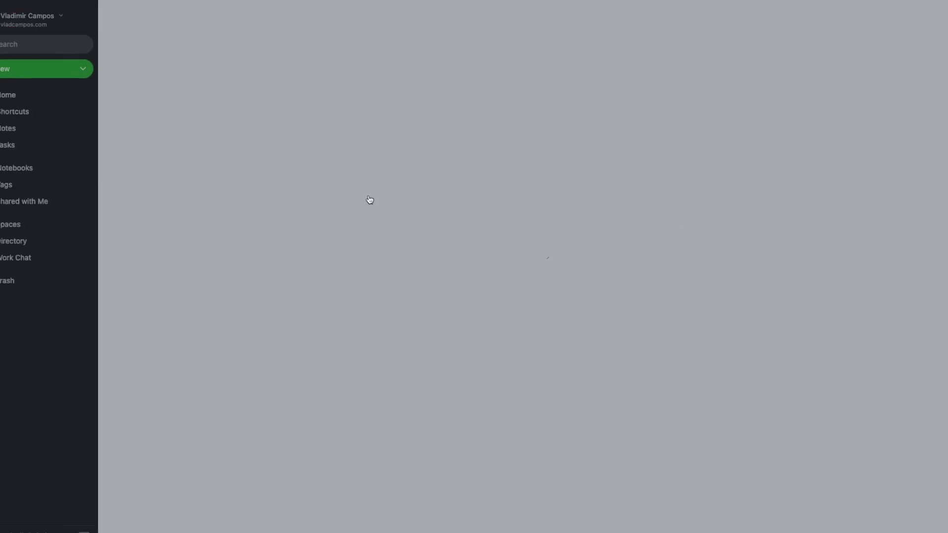
Use quick switching to search all notes for "ever"
{"action": "key", "text": "super+j"}
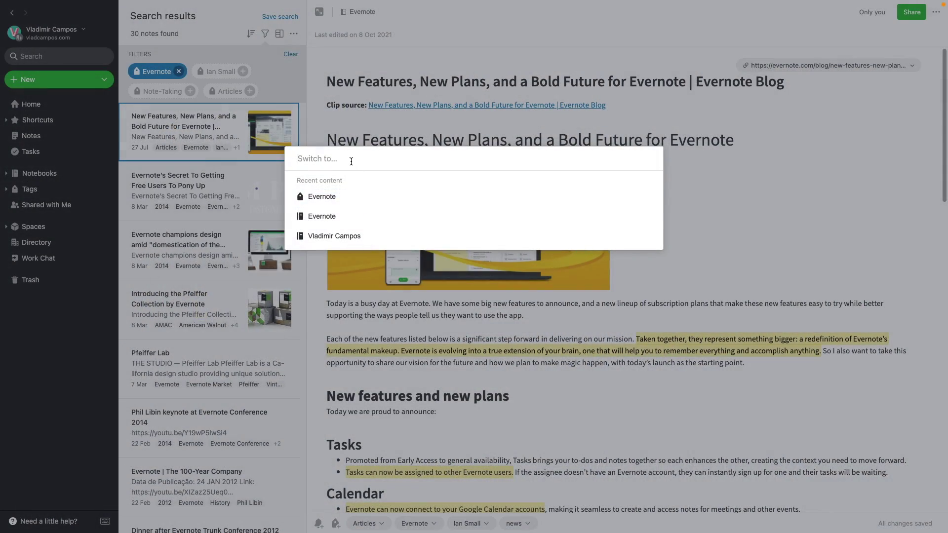
{"action": "type", "text": "ever"}
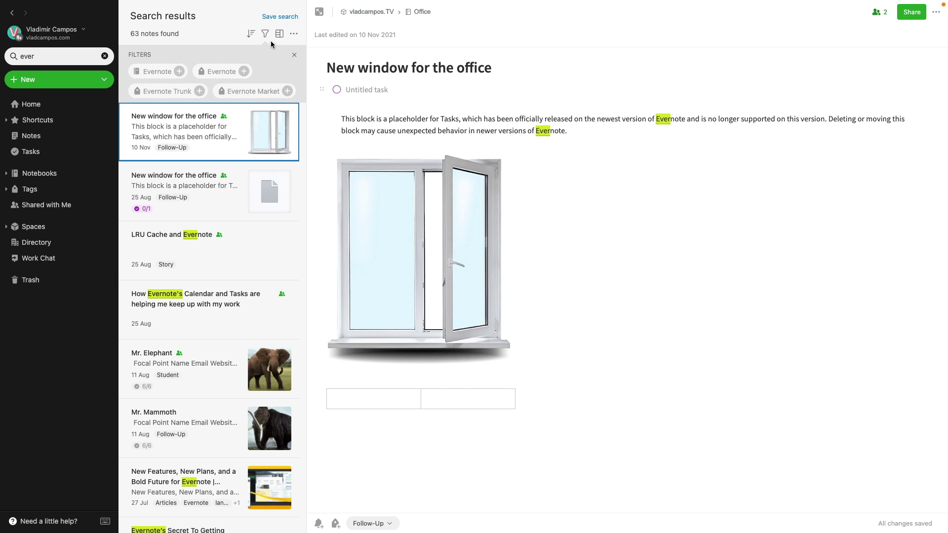
Examine the available search filters and their choices for tags, location, contents, and created and updated dates
{"action": "left_click", "coordinate": [266, 37]}
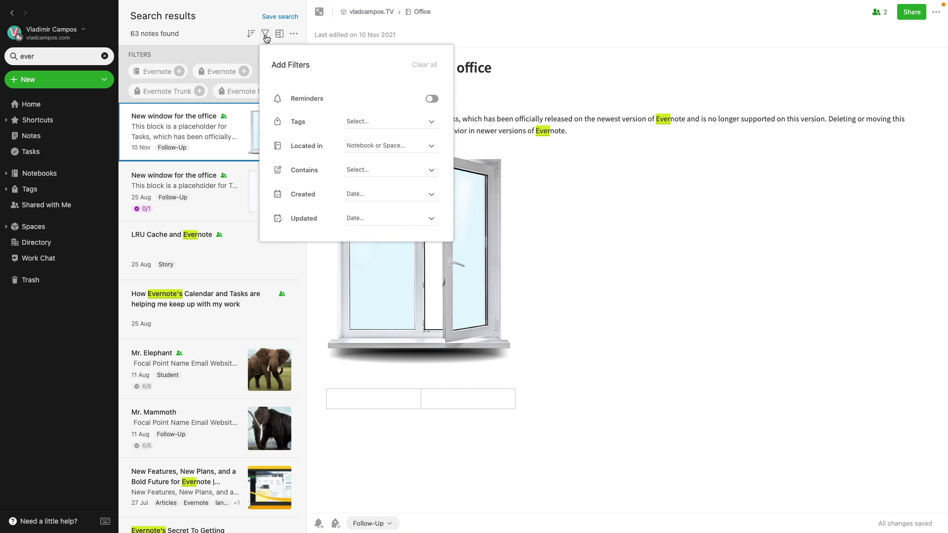
{"action": "left_click", "coordinate": [366, 121]}
{"action": "left_click", "coordinate": [365, 80]}
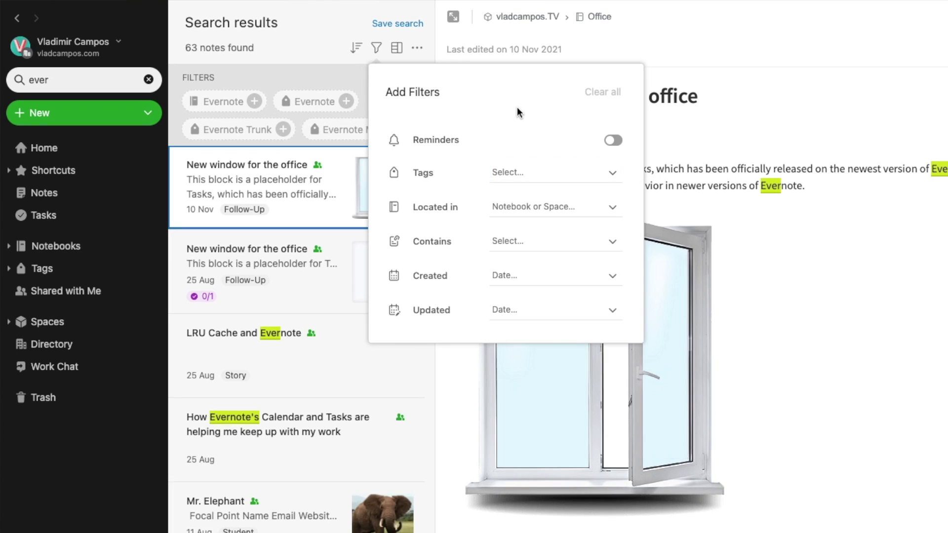
{"action": "left_click", "coordinate": [520, 206]}
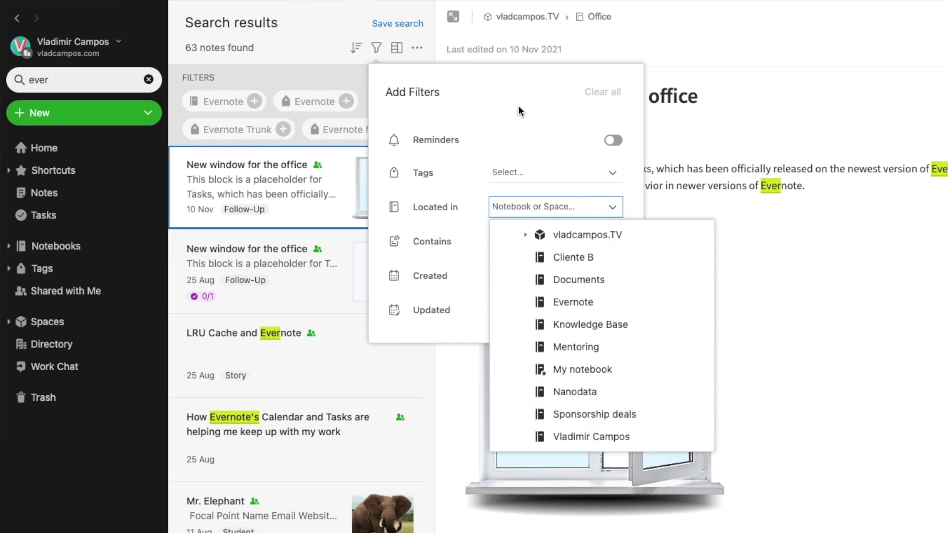
{"action": "left_click", "coordinate": [527, 242]}
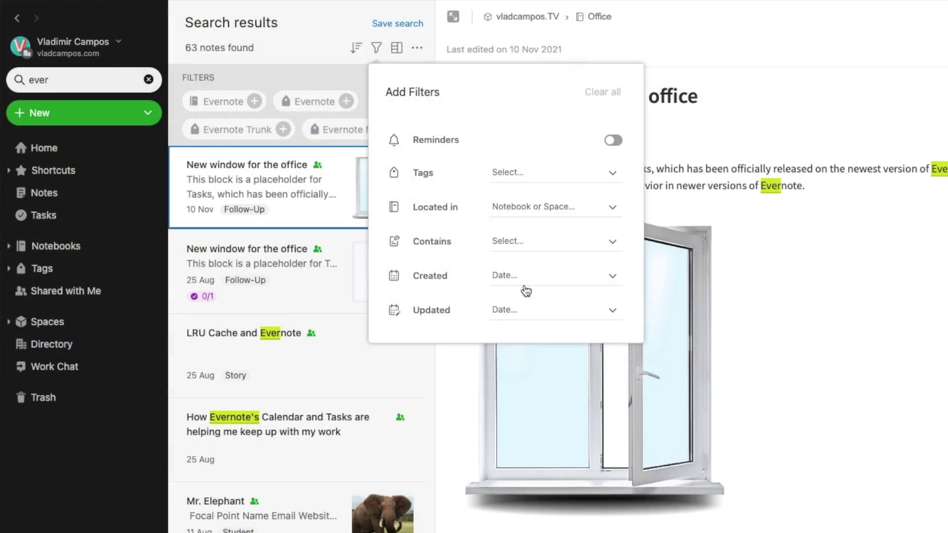
{"action": "left_click", "coordinate": [518, 286]}
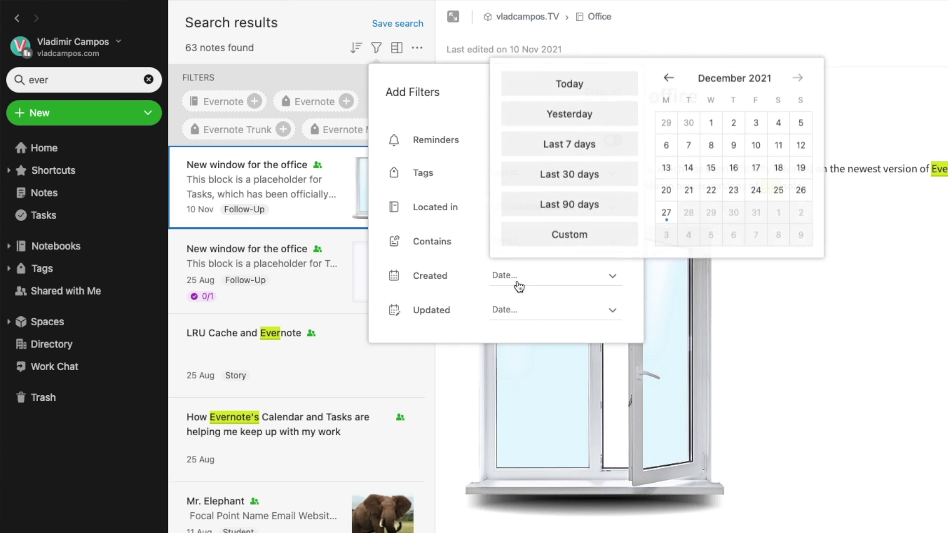
{"action": "left_click", "coordinate": [519, 321]}
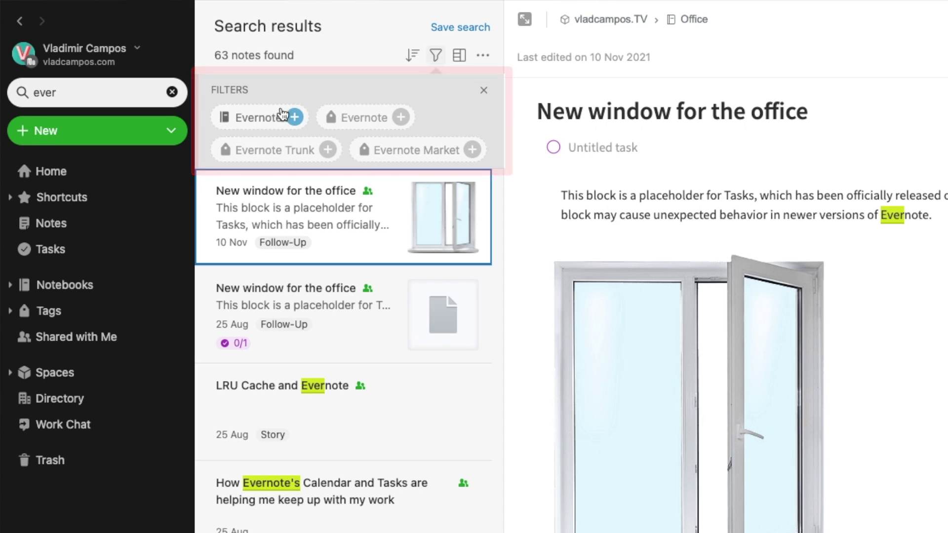
Narrow the "ever" search results with the suggested Evernote notebook filter and the Evernote Market tag filter
{"action": "left_click", "coordinate": [262, 121]}
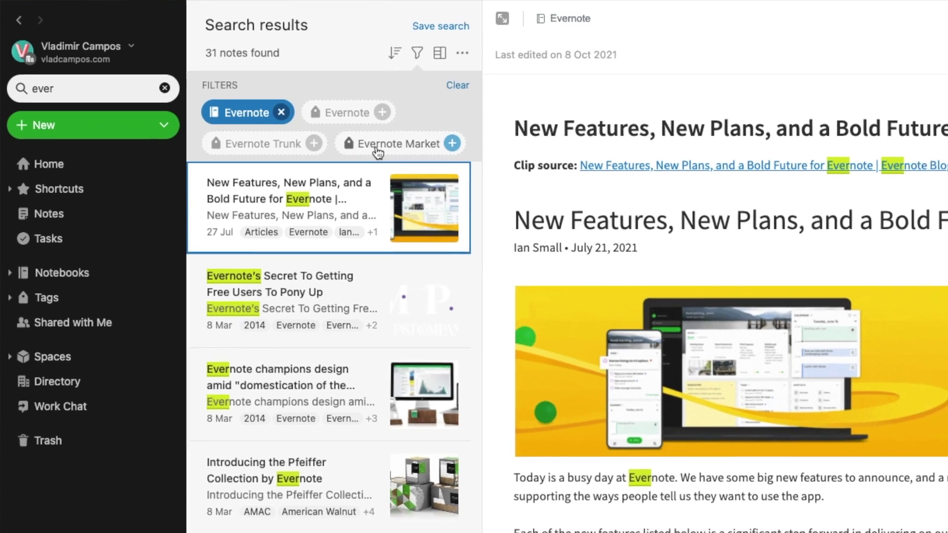
{"action": "left_click", "coordinate": [395, 153]}
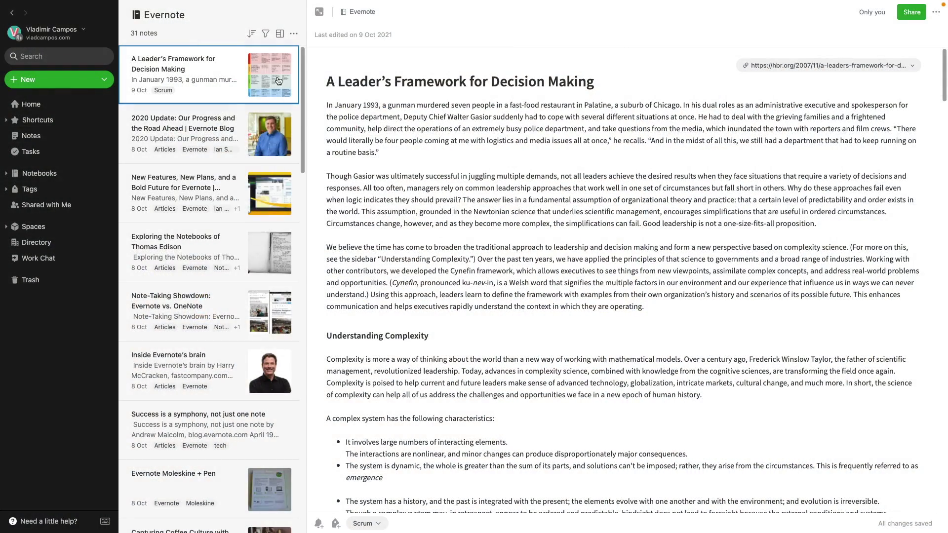
Filter the notes in the Evernote notebook by the Evernote Market tag
{"action": "left_click", "coordinate": [267, 33]}
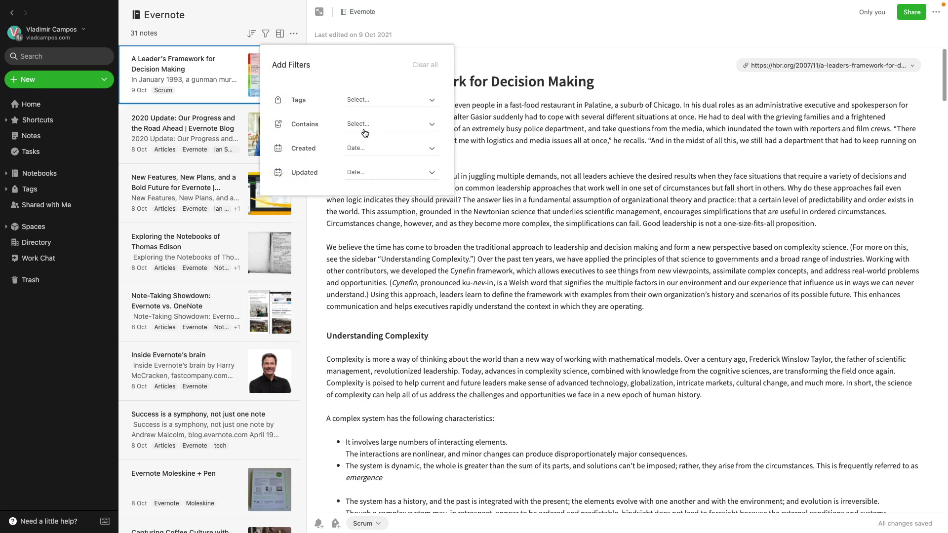
{"action": "left_click", "coordinate": [362, 108]}
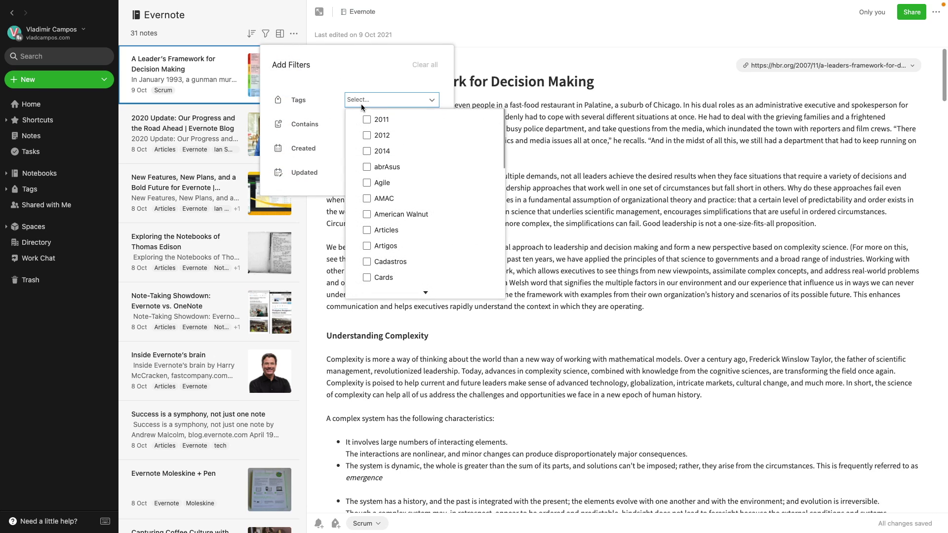
{"action": "scroll", "coordinate": [395, 198], "scroll_direction": "down", "scroll_amount": 3}
{"action": "type", "text": "ever"}
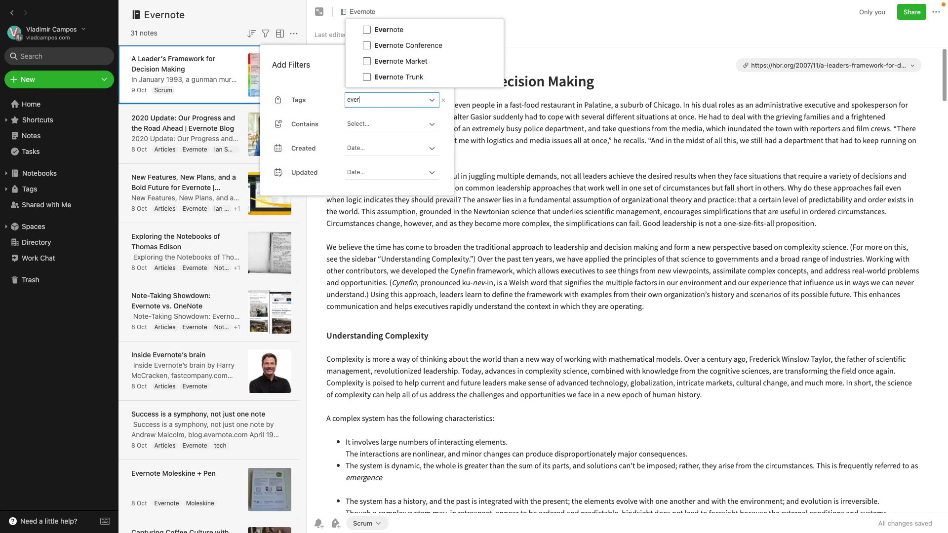
{"action": "left_click", "coordinate": [367, 60]}
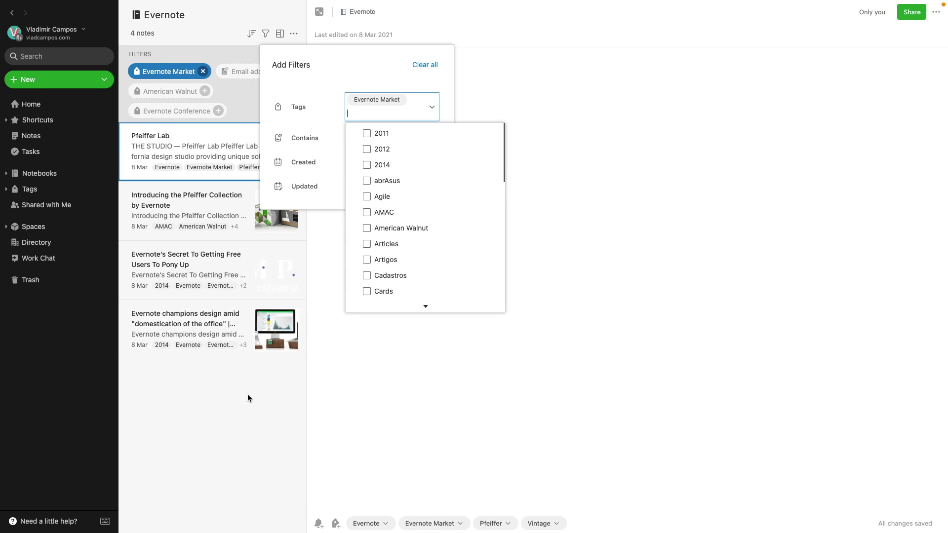
{"action": "left_click", "coordinate": [247, 395]}
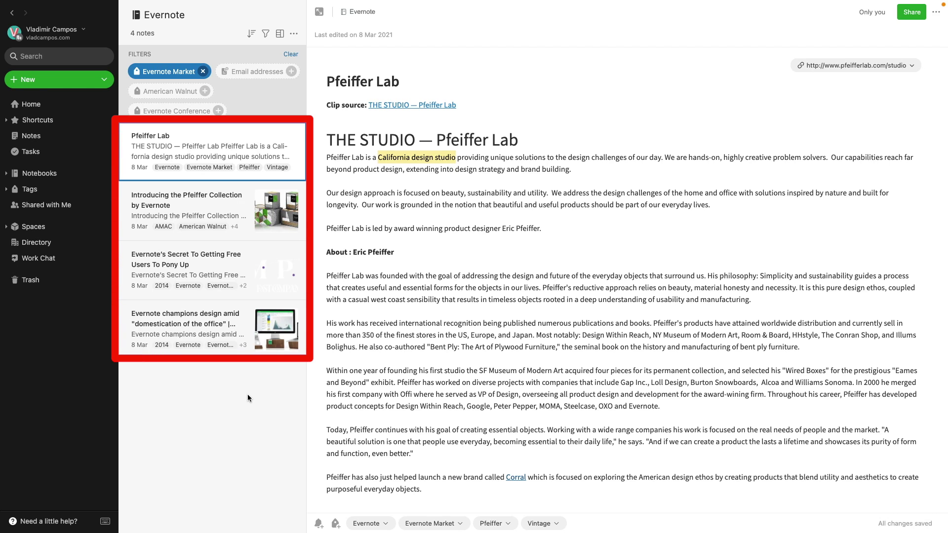
Open the second, third and fourth notes in the filtered list to check their tags
{"action": "left_click", "coordinate": [192, 201]}
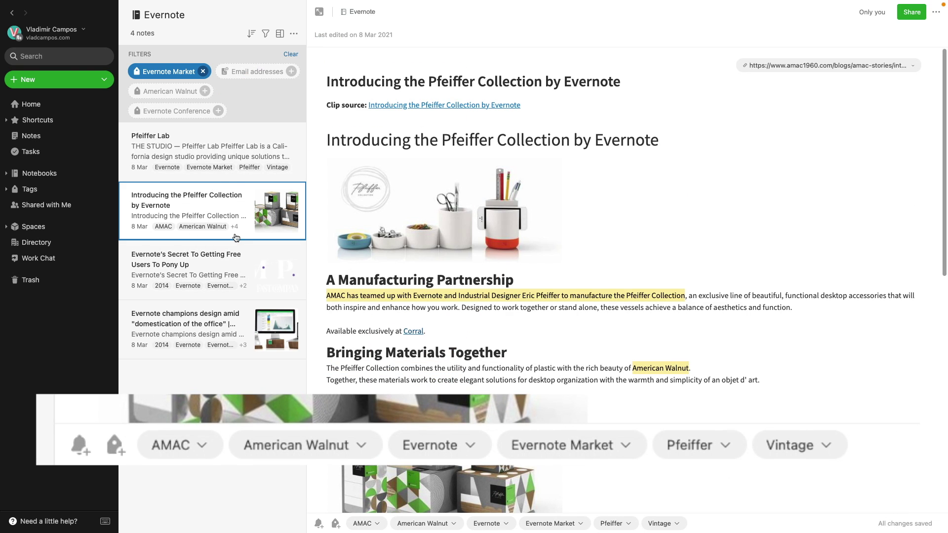
{"action": "left_click", "coordinate": [183, 296]}
{"action": "left_click", "coordinate": [185, 338]}
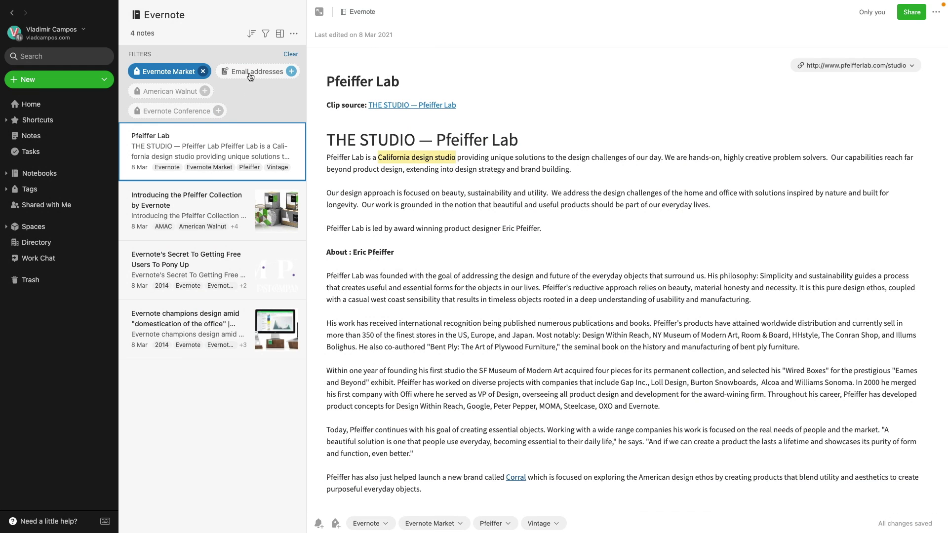
Add the Email addresses filter to the list and highlight the contact e-mail at the end of the matching note
{"action": "left_click", "coordinate": [250, 73]}
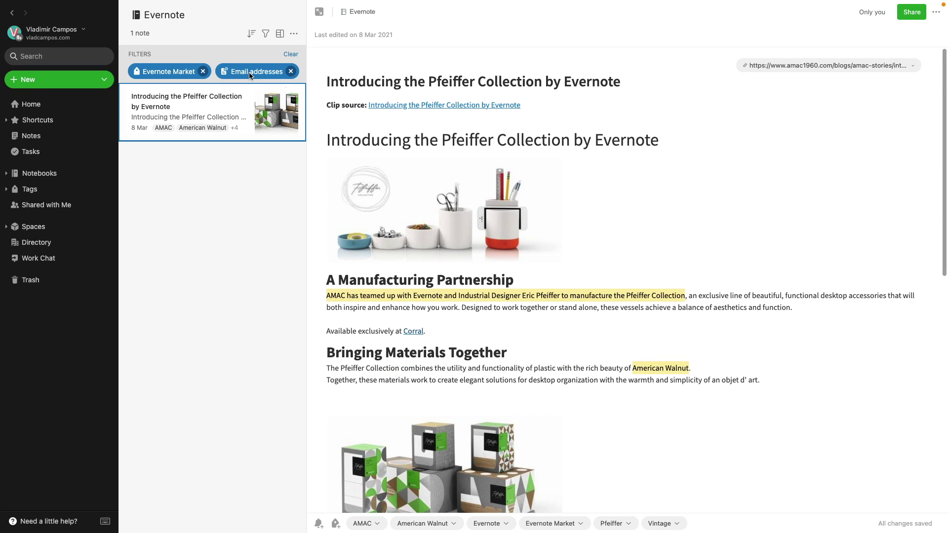
{"action": "scroll", "coordinate": [451, 257], "scroll_direction": "down", "scroll_amount": 10}
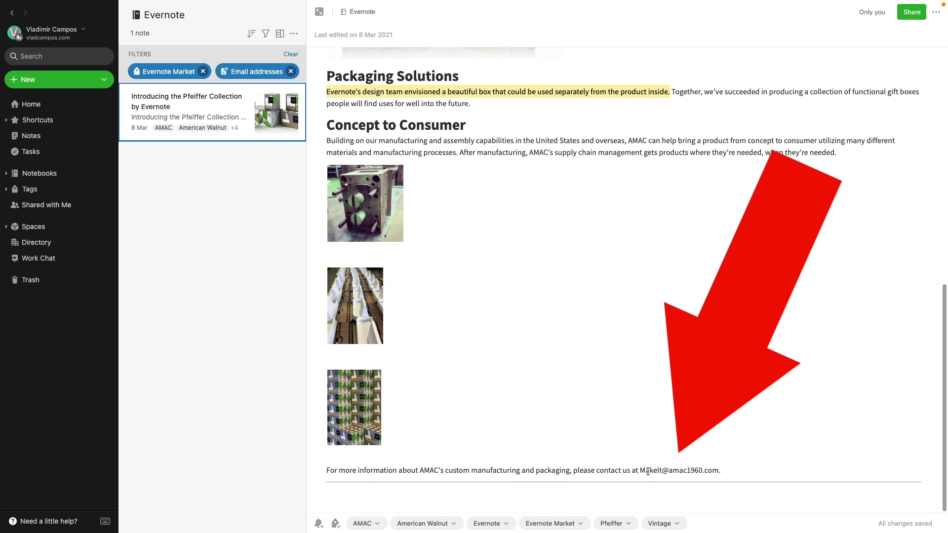
{"action": "left_click_drag", "start_coordinate": [641, 470], "coordinate": [743, 470]}
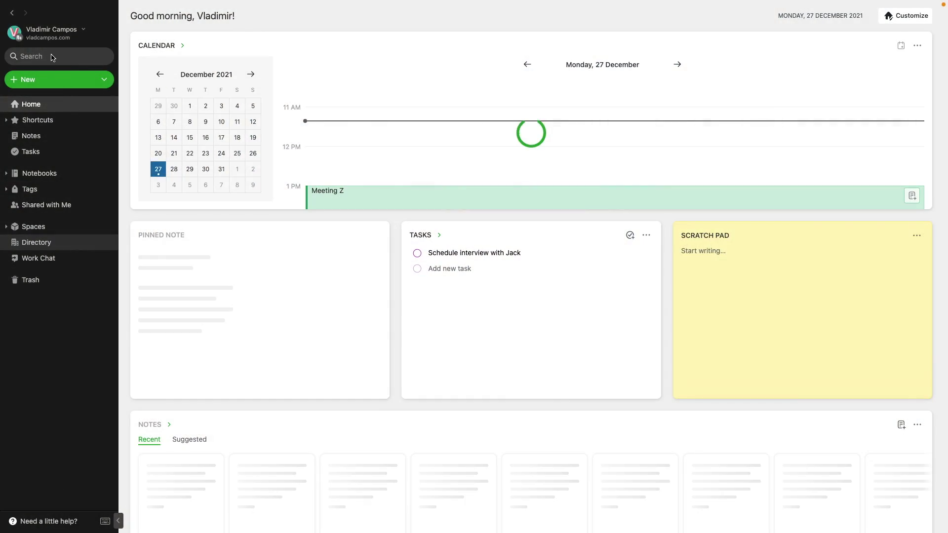
Search with the query notebook:Evernote to list every note in that notebook
{"action": "left_click", "coordinate": [53, 58]}
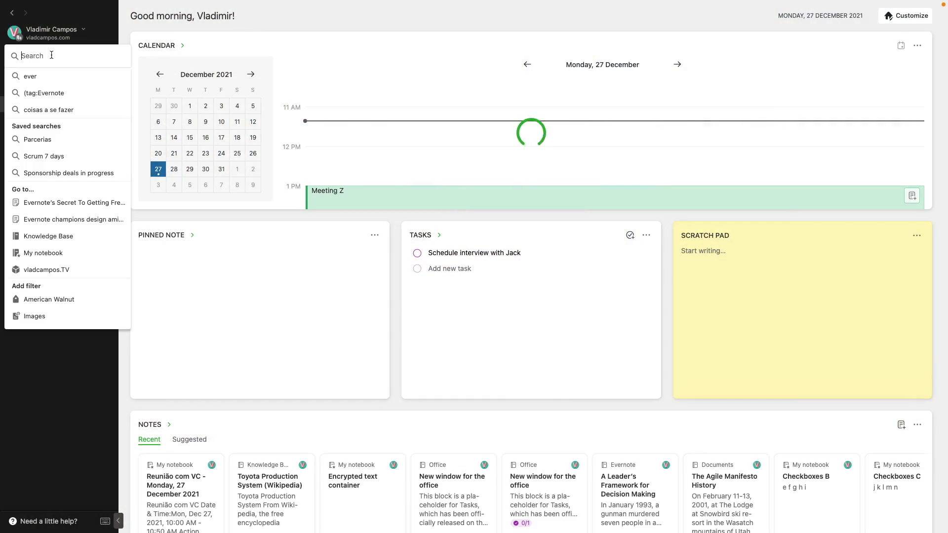
{"action": "type", "text": "notebook:"}
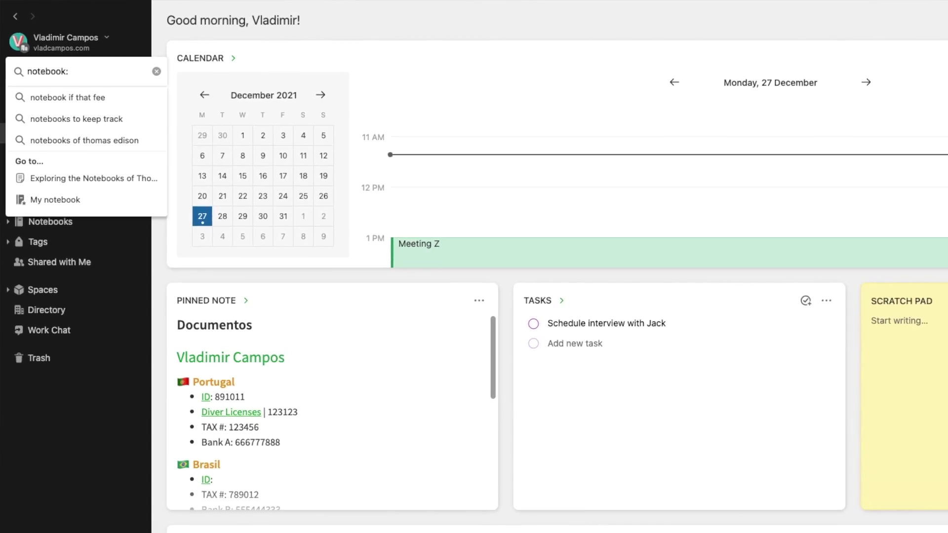
{"action": "type", "text": "Evernote"}
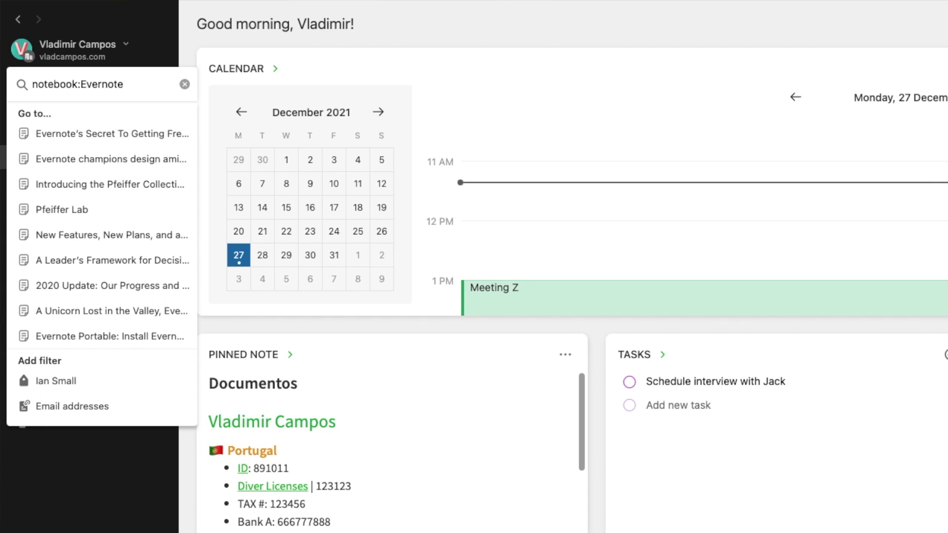
{"action": "key", "text": "Return"}
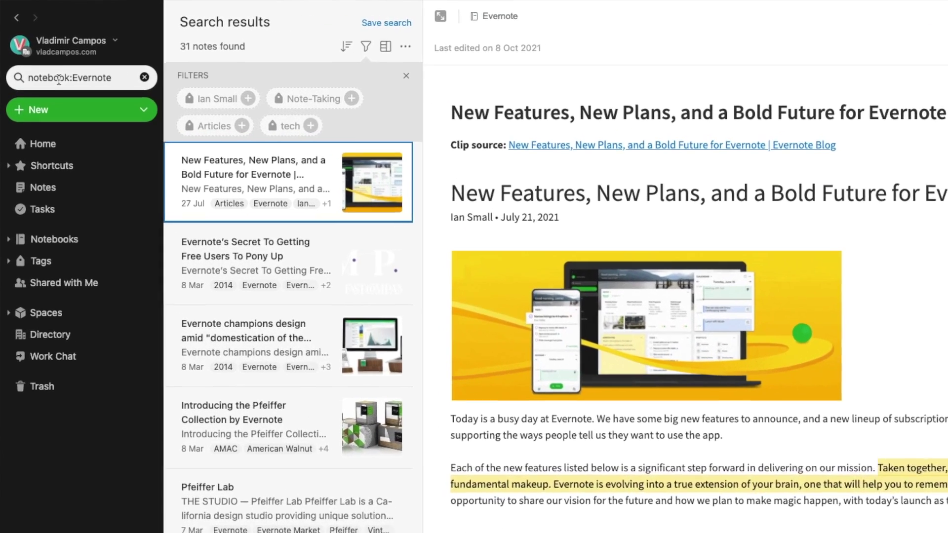
Replace the notebook operator in the query so that it searches for tag:Evernote
{"action": "left_click", "coordinate": [42, 58]}
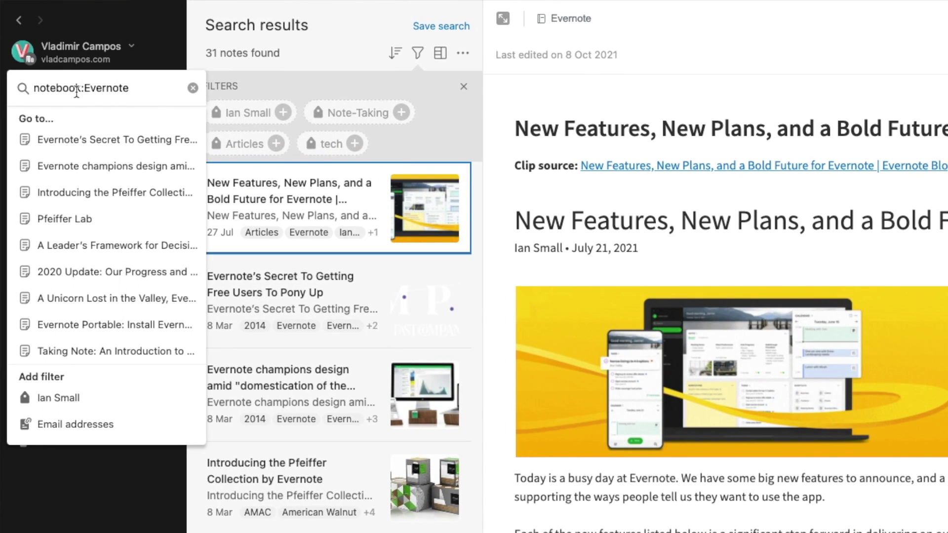
{"action": "left_click_drag", "start_coordinate": [76, 90], "coordinate": [22, 89]}
{"action": "type", "text": "tag"}
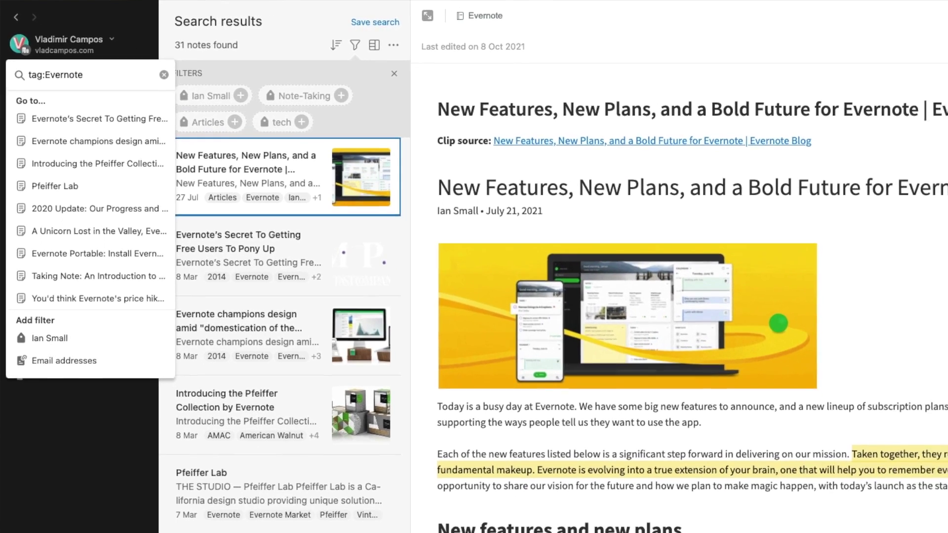
{"action": "key", "text": "Return"}
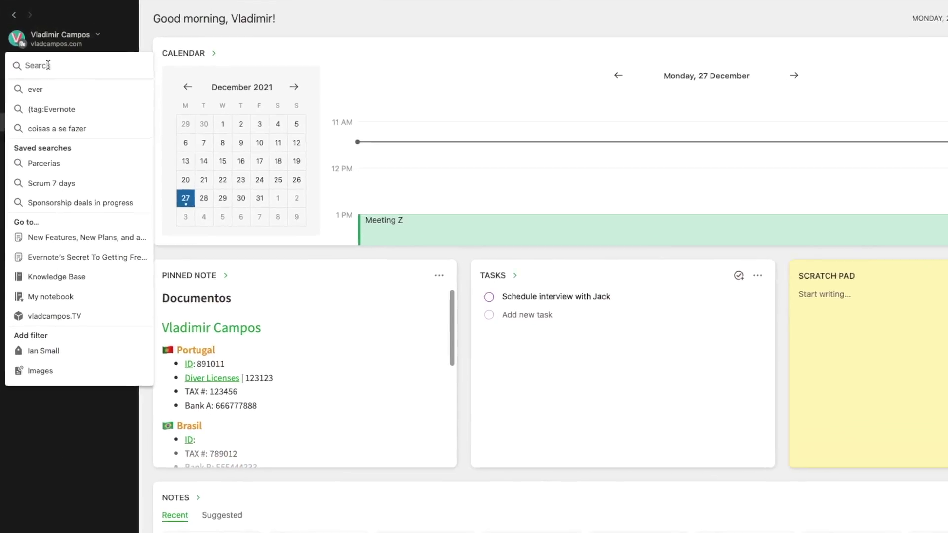
Search with the query notebook:Evernote tag:"Ian Small" and open the State of the Product note from the results
{"action": "type", "text": "notebook:Ever"}
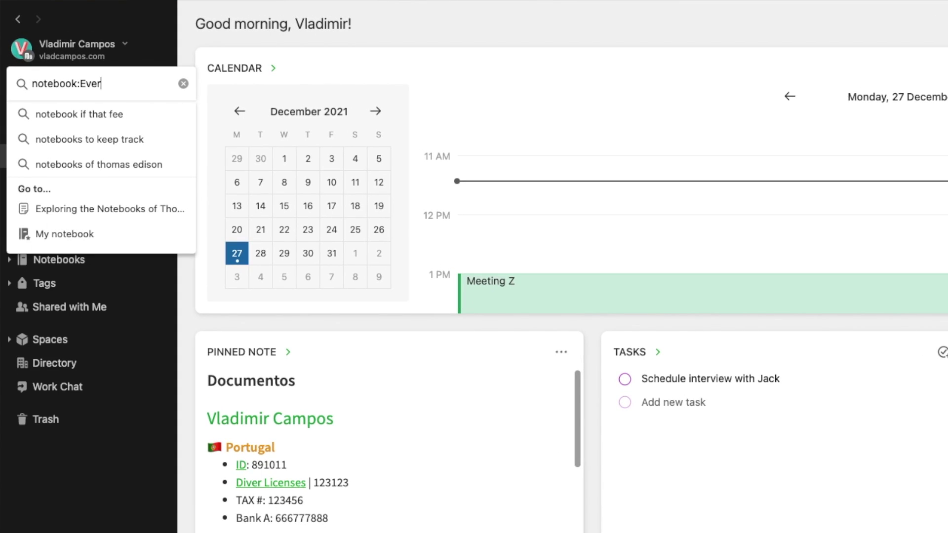
{"action": "type", "text": "note tag:\"Ia"}
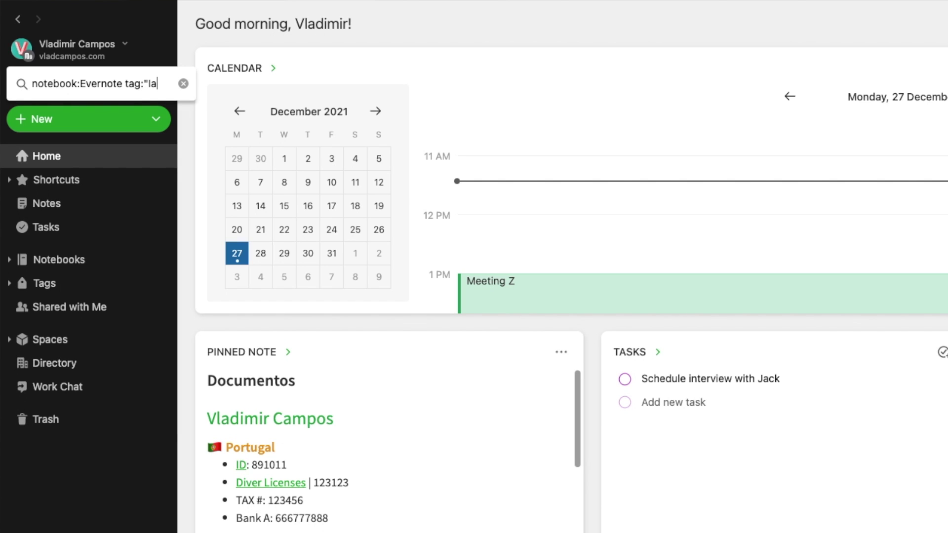
{"action": "type", "text": "n Small\""}
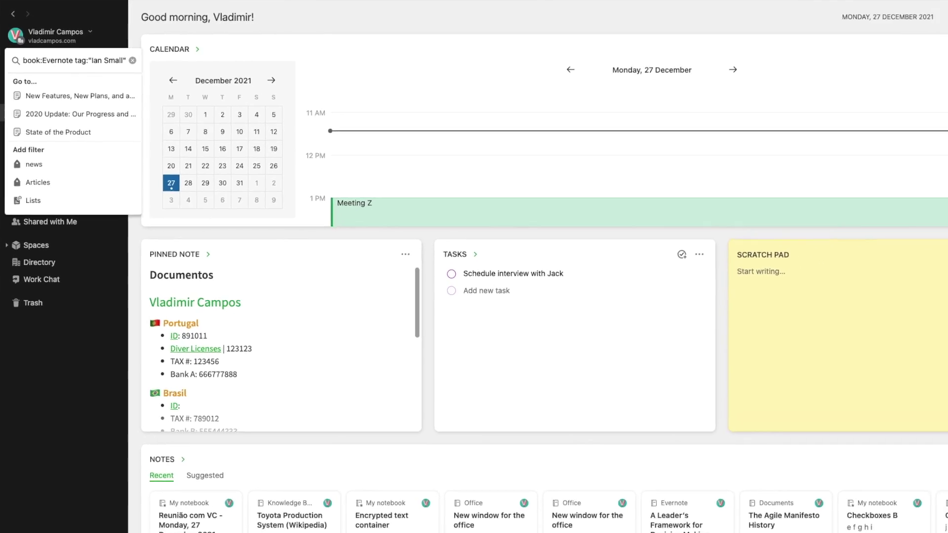
{"action": "key", "text": "Return"}
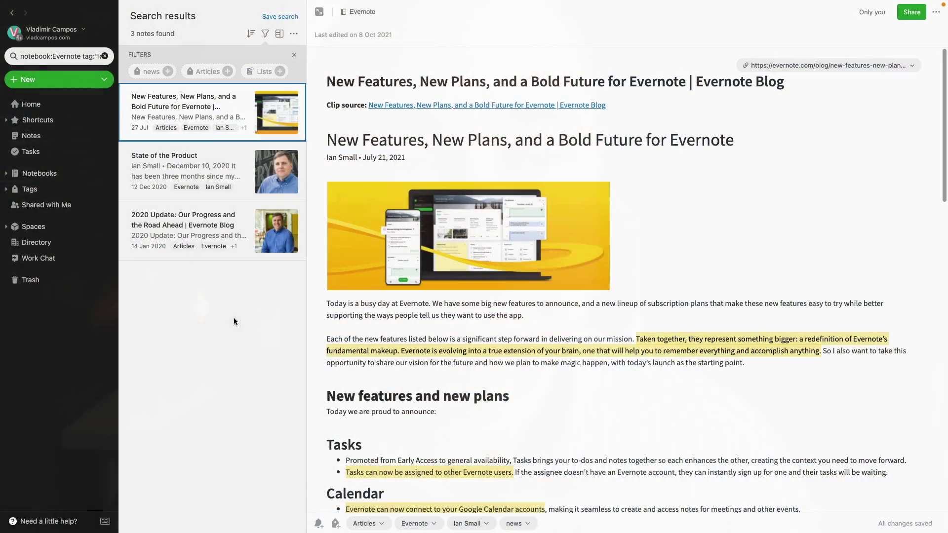
{"action": "left_click", "coordinate": [202, 161]}
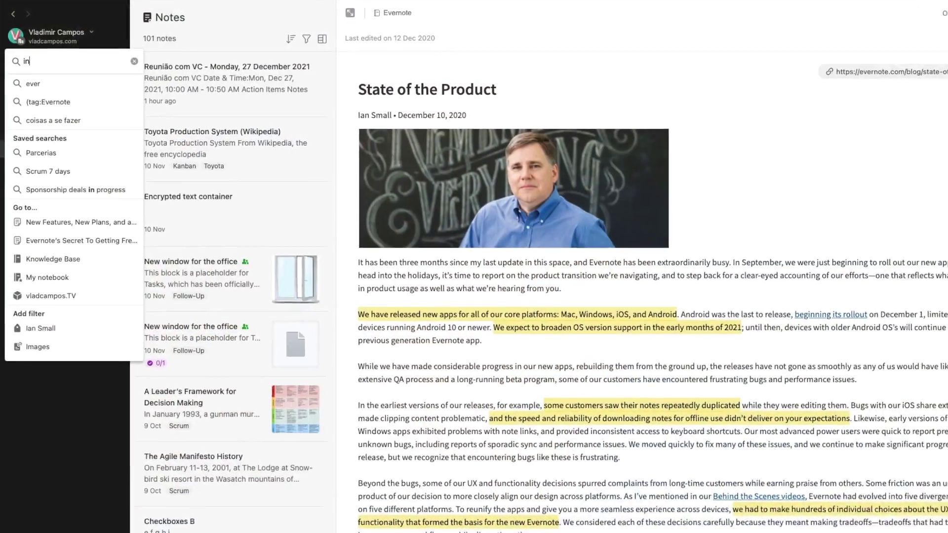
Search with the query intitle:Product to list notes that have the word in their title
{"action": "type", "text": "itle:"}
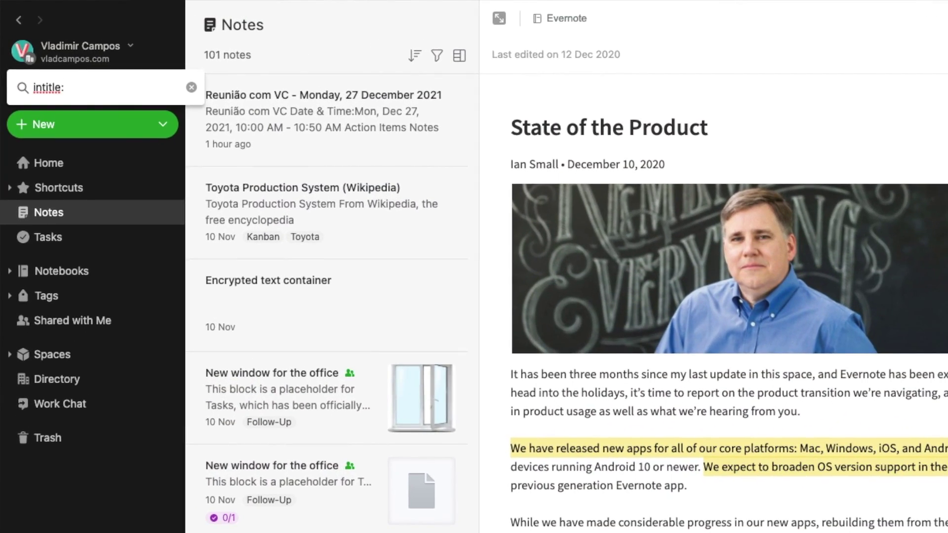
{"action": "type", "text": "Product"}
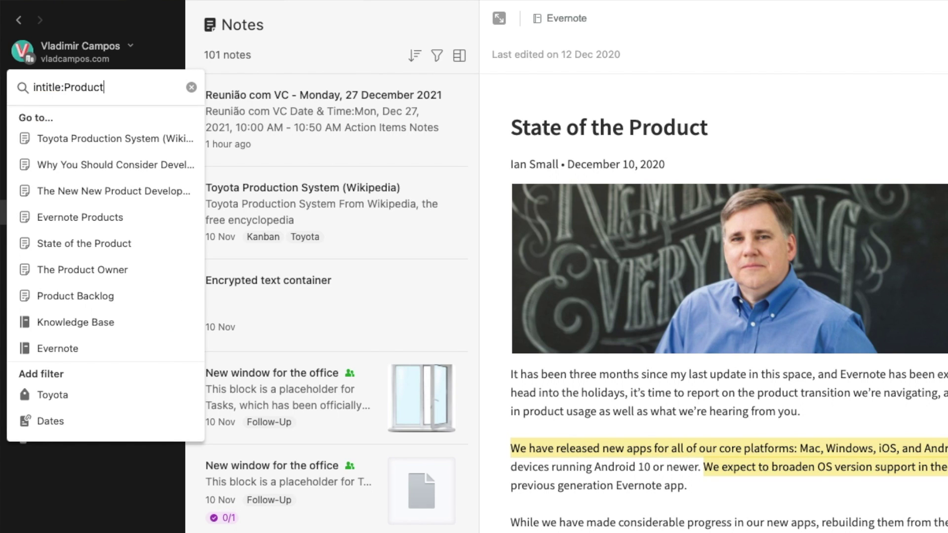
{"action": "key", "text": "Return"}
Open the first five notes of the search results in order, from Evernote Products to Product Backlog
{"action": "left_click", "coordinate": [195, 138]}
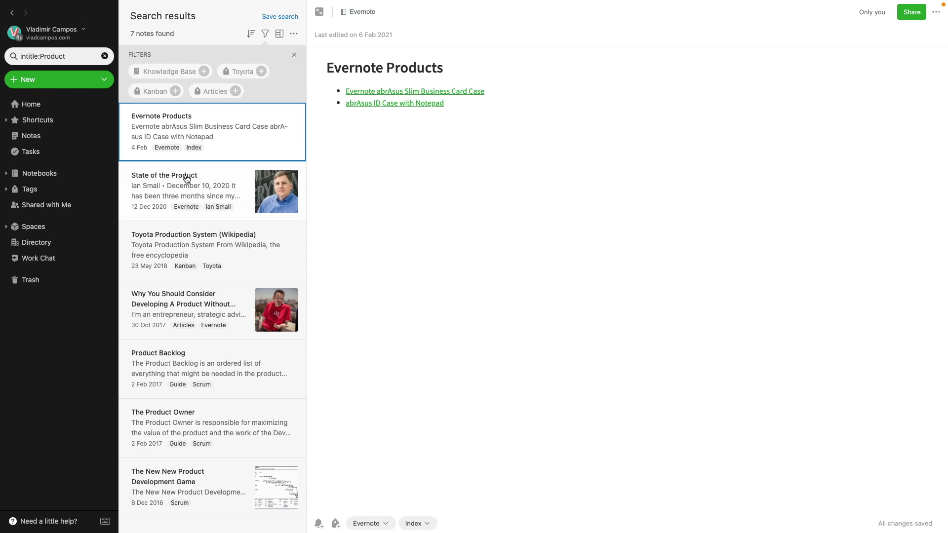
{"action": "left_click", "coordinate": [186, 179]}
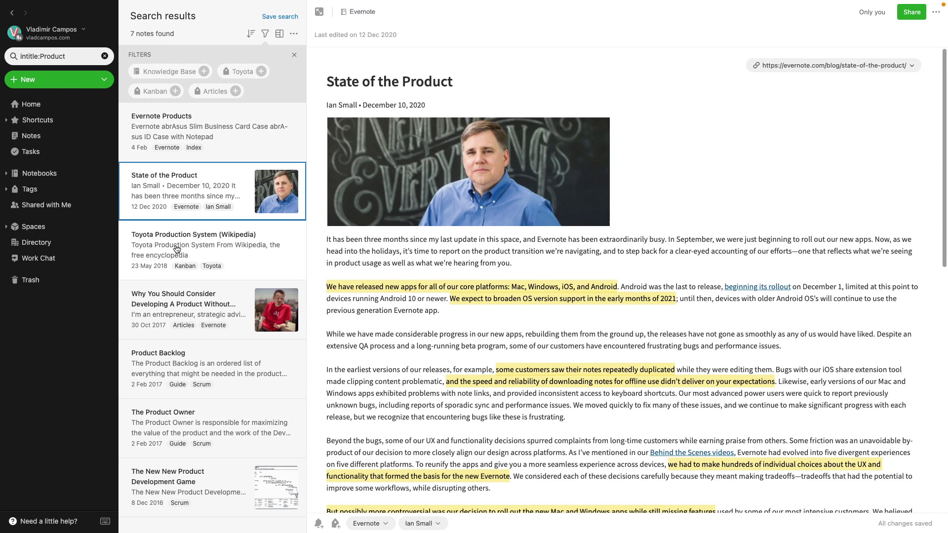
{"action": "left_click", "coordinate": [176, 249]}
{"action": "left_click", "coordinate": [173, 301]}
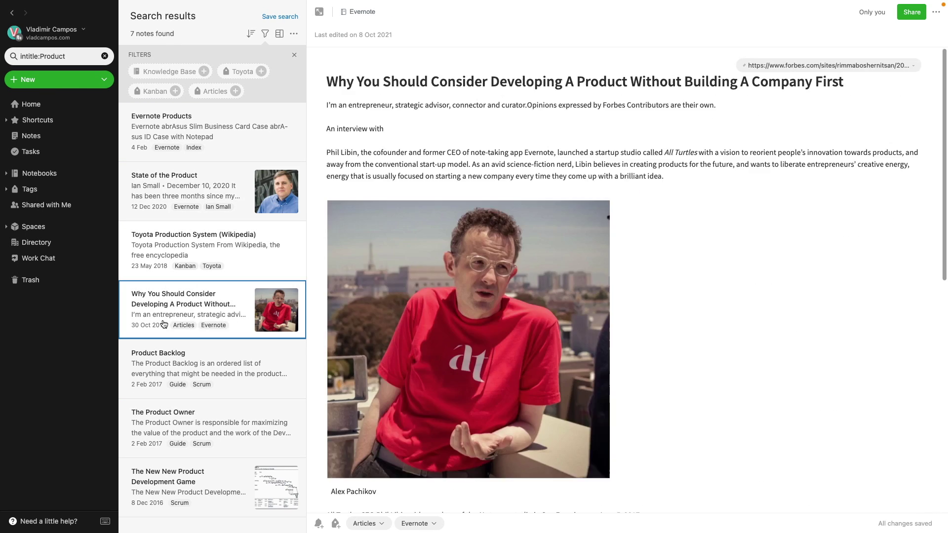
{"action": "left_click", "coordinate": [162, 358]}
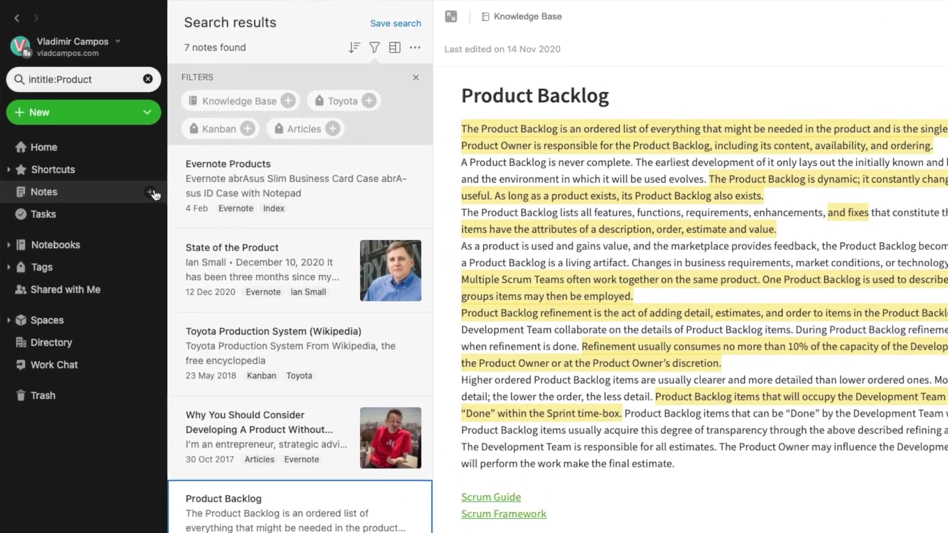
Extend the title query to intitle:Product tag:"Ian Small" and run the search
{"action": "left_click", "coordinate": [94, 80]}
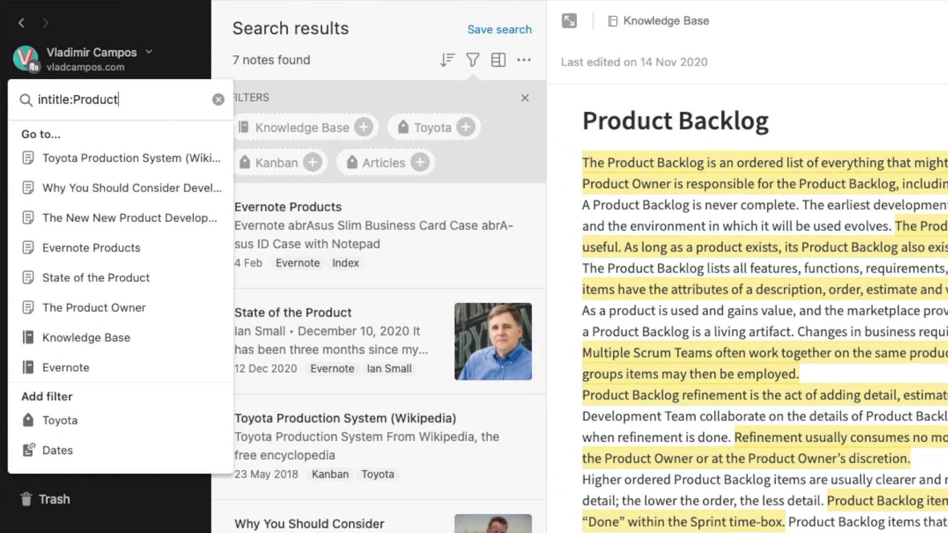
{"action": "type", "text": "tag"}
{"action": "key", "text": "Return"}
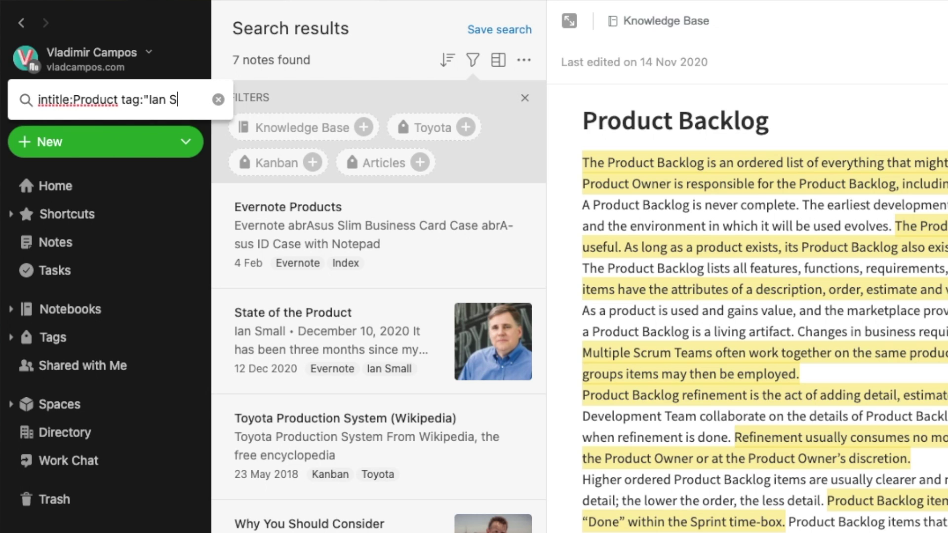
{"action": "key", "text": "Return"}
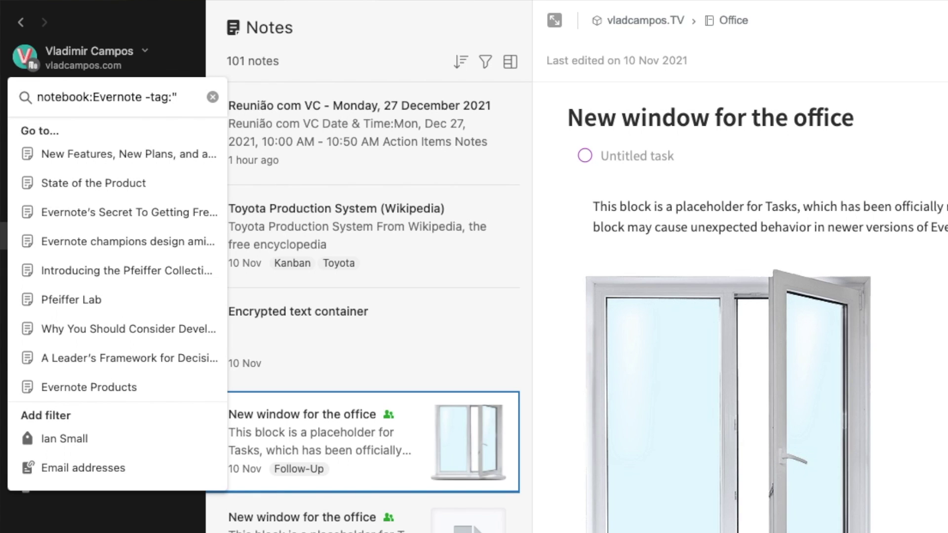
Search with the query notebook:Evernote -tag:"Ian Small" to exclude notes carrying that tag
{"action": "type", "text": "Ian Small\""}
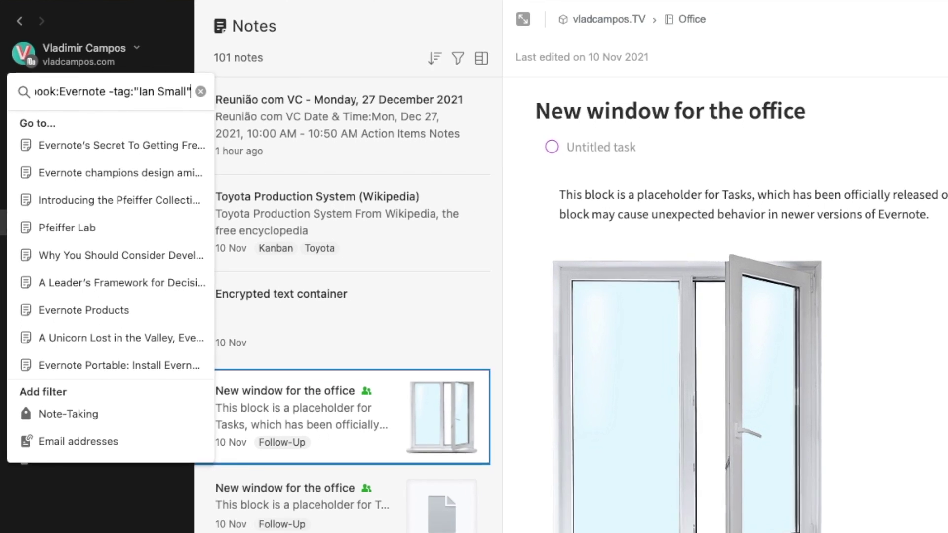
{"action": "key", "text": "Return"}
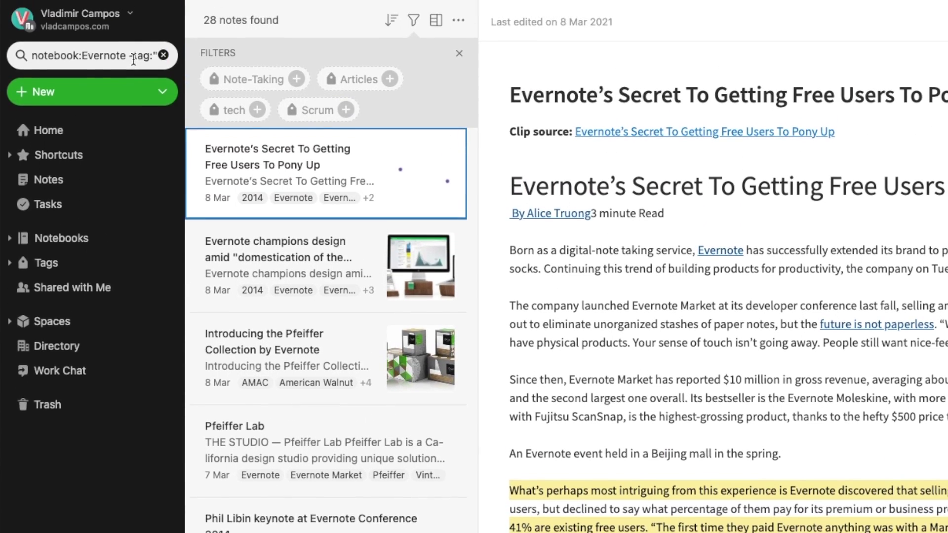
Append -tag:"2014" to the notebook query and run it to exclude a second tag as well
{"action": "left_click", "coordinate": [133, 69]}
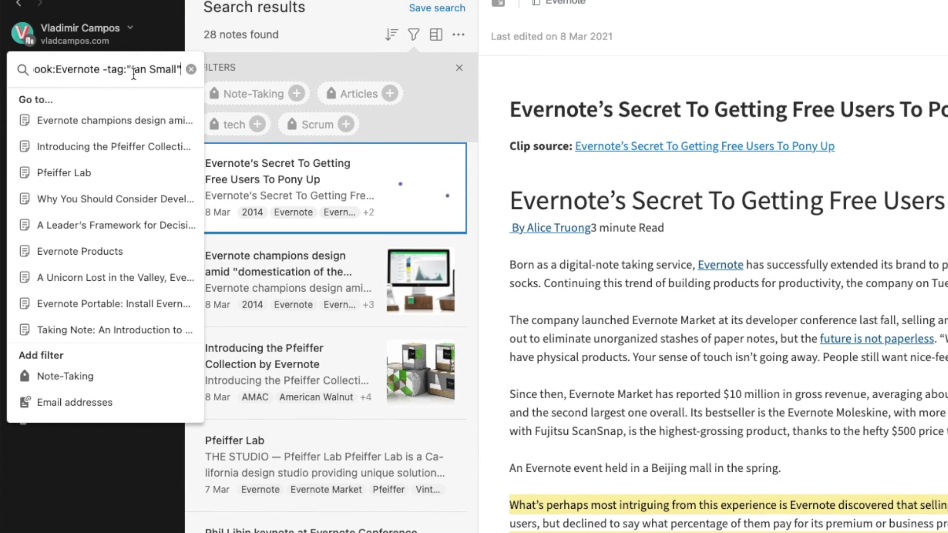
{"action": "type", "text": "-"}
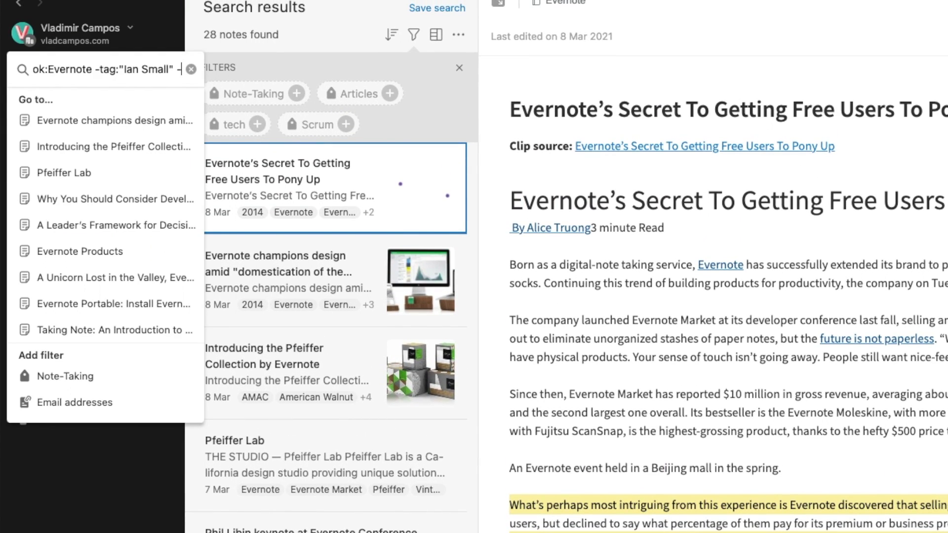
{"action": "type", "text": "tag:\""}
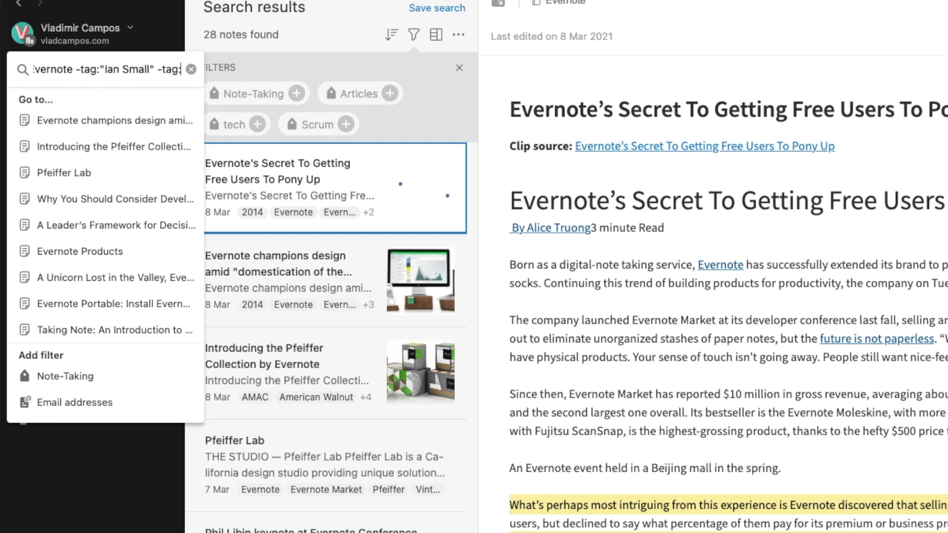
{"action": "type", "text": "2014"}
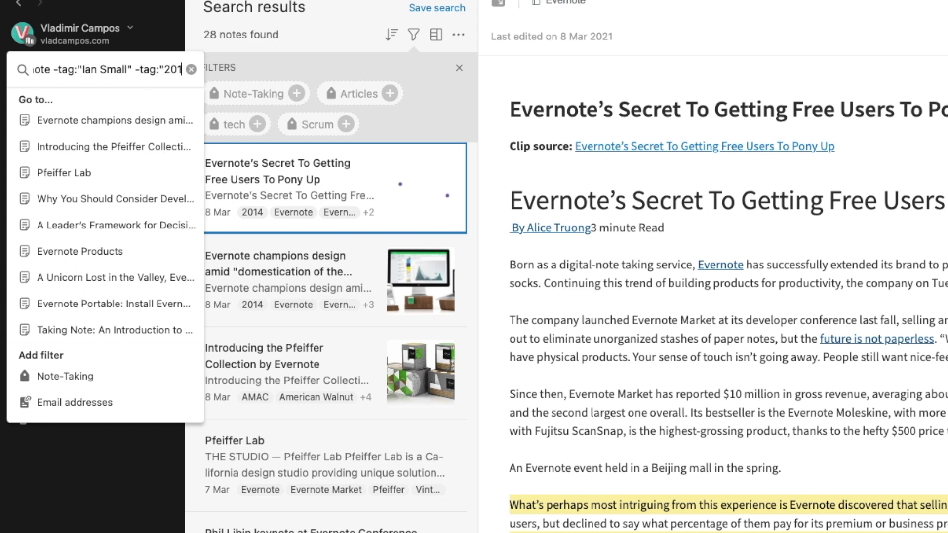
{"action": "type", "text": "\""}
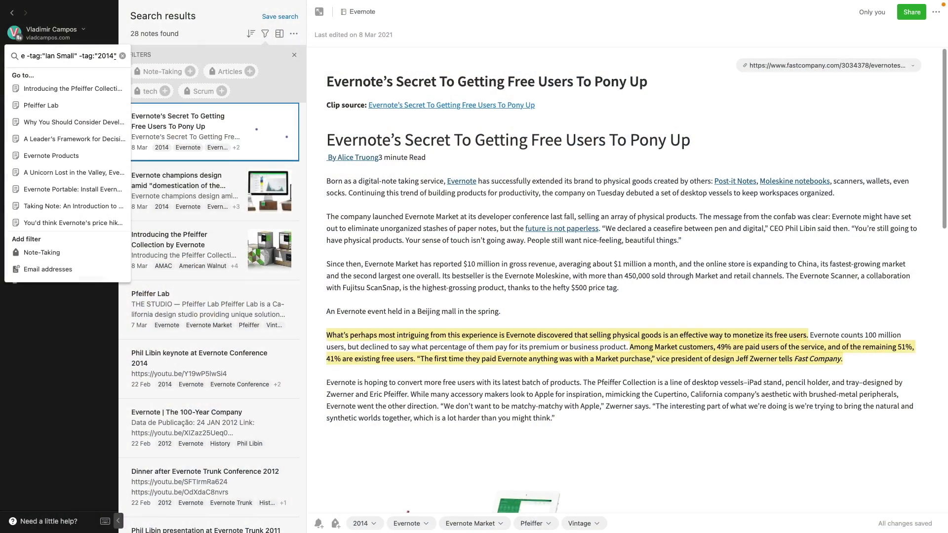
{"action": "key", "text": "Return"}
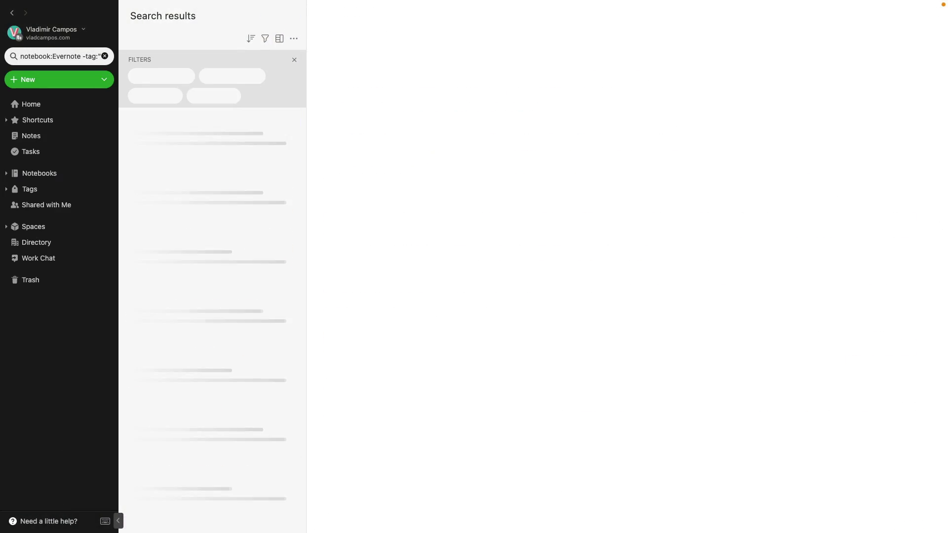
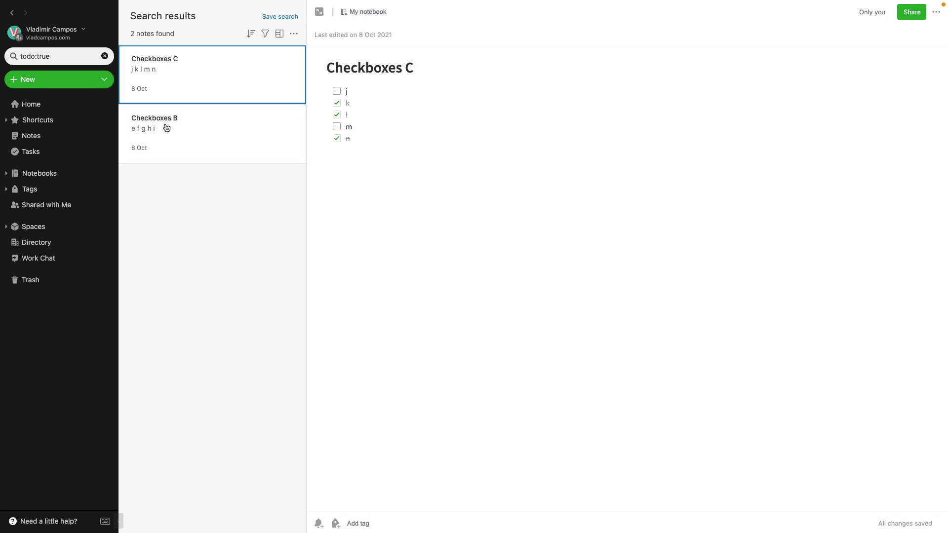
Open the Checkboxes B note and return to Checkboxes C to compare their ticked items
{"action": "left_click", "coordinate": [173, 131]}
{"action": "left_click", "coordinate": [173, 91]}
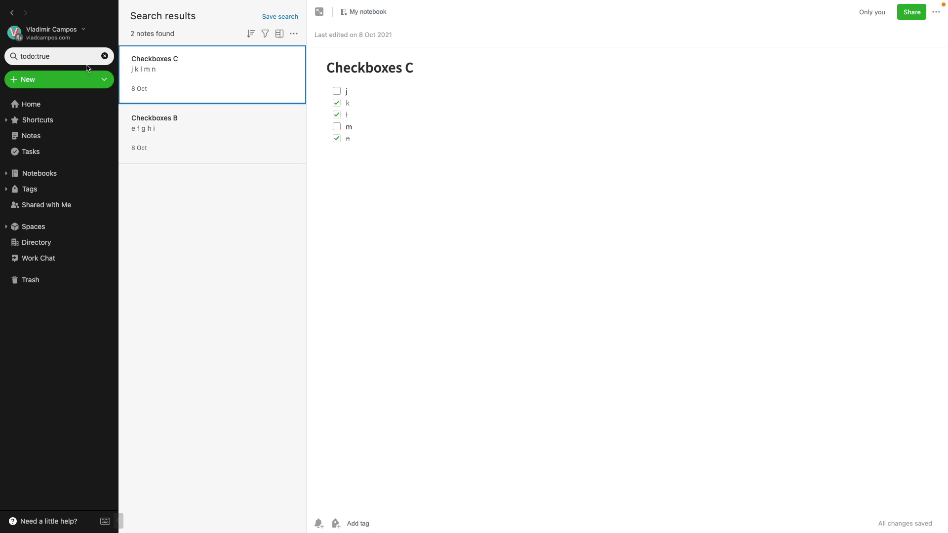
Change the query to todo:false, run it, and open the Mr. Mammoth and Checkboxes C notes from the results
{"action": "left_click", "coordinate": [68, 57]}
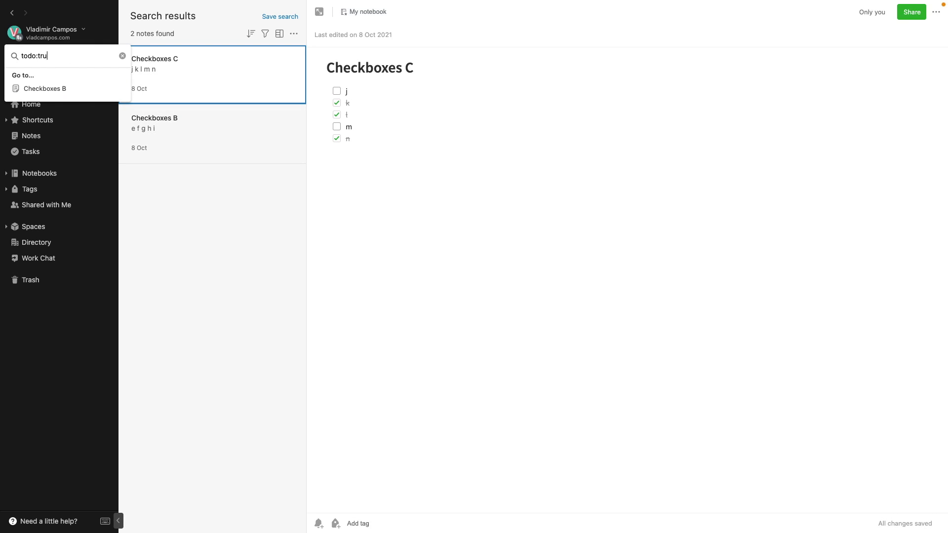
{"action": "key", "text": "BackSpace"}
{"action": "key", "text": "BackSpace"}
{"action": "type", "text": "false"}
{"action": "key", "text": "Return"}
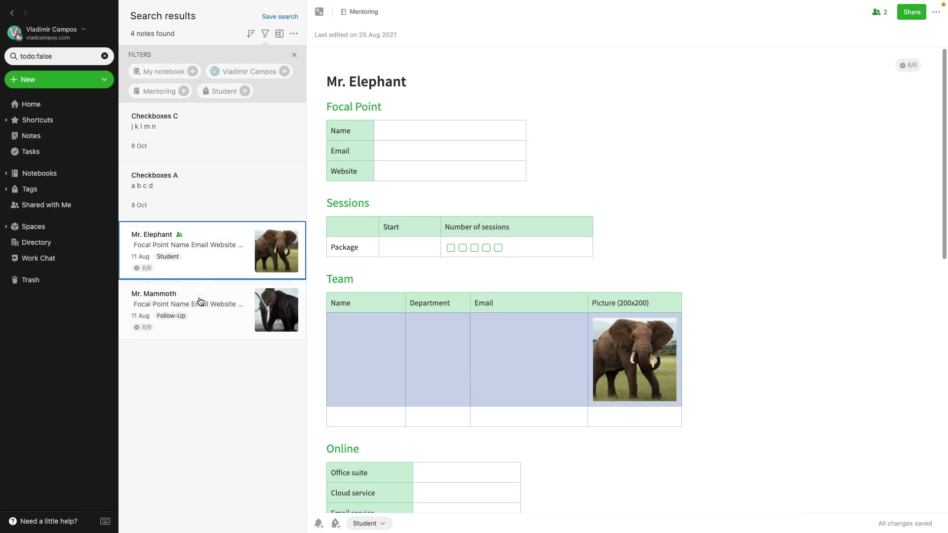
{"action": "left_click", "coordinate": [202, 315]}
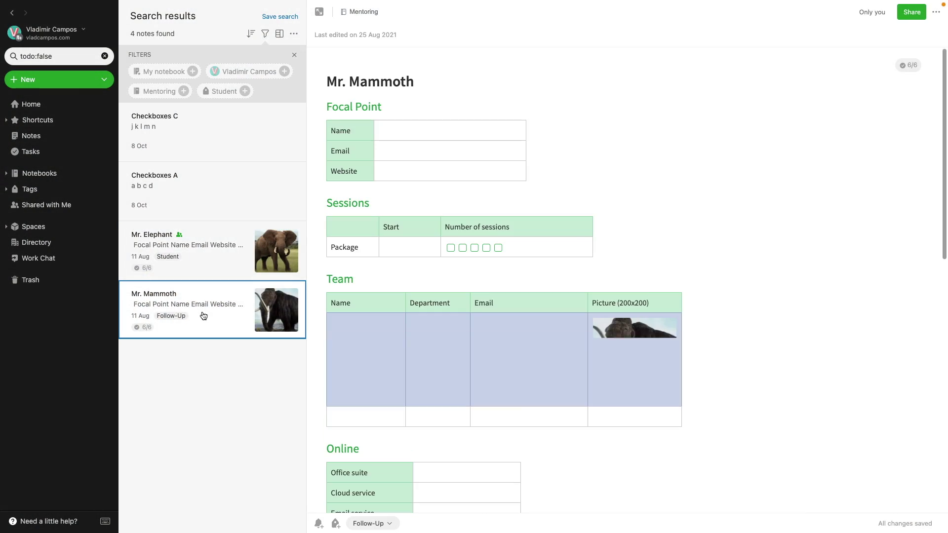
{"action": "left_click", "coordinate": [205, 139]}
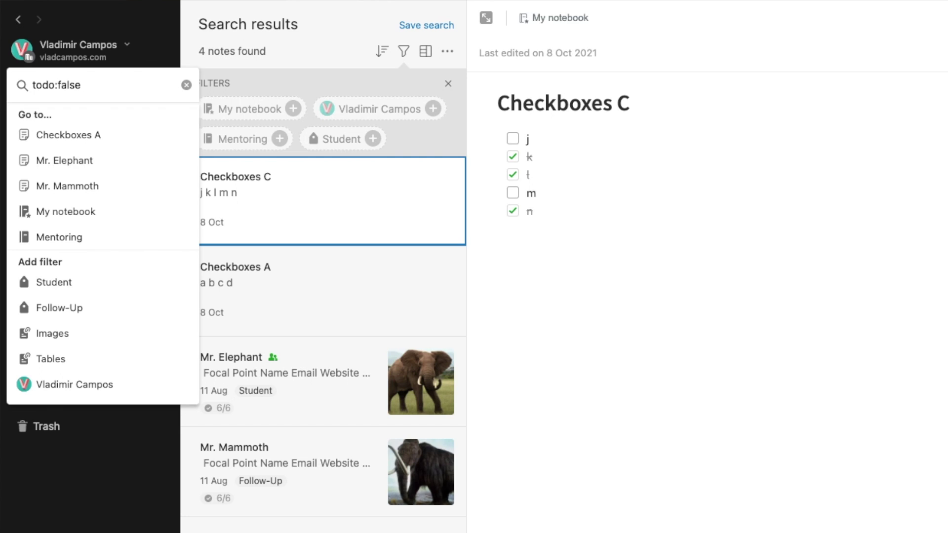
Extend the query to todo:false -todo:true and run it to exclude notes with any ticked checkbox
{"action": "key", "text": "BackSpace"}
{"action": "type", "text": "-todo:true"}
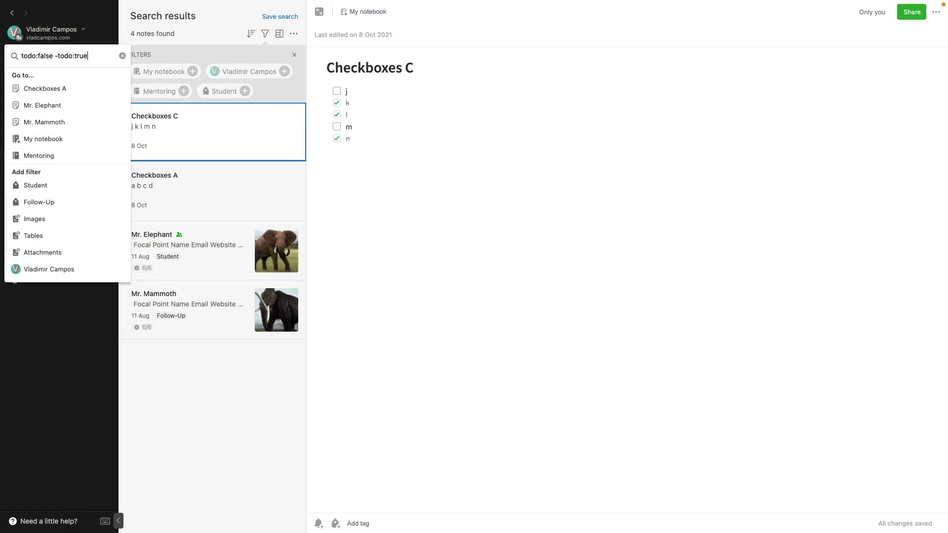
{"action": "key", "text": "Return"}
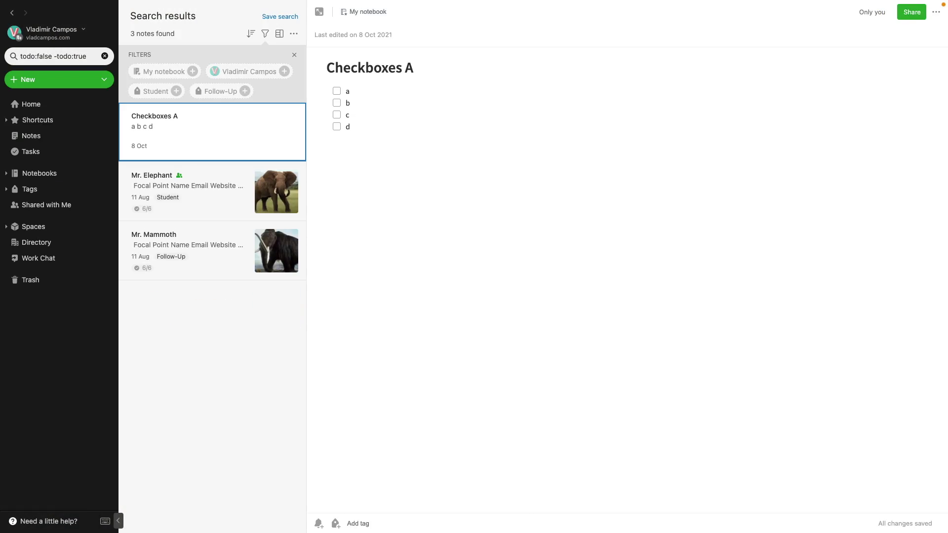
Open the Mr. Elephant and Mr. Mammoth notes and look through their checkboxes and session tasks down to the end
{"action": "left_click", "coordinate": [191, 186]}
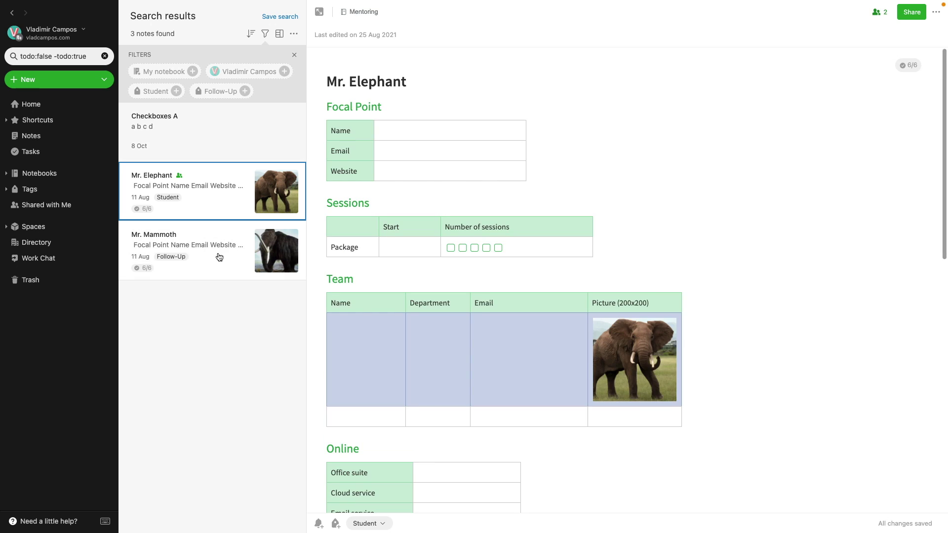
{"action": "scroll", "coordinate": [499, 296], "scroll_direction": "down", "scroll_amount": 15}
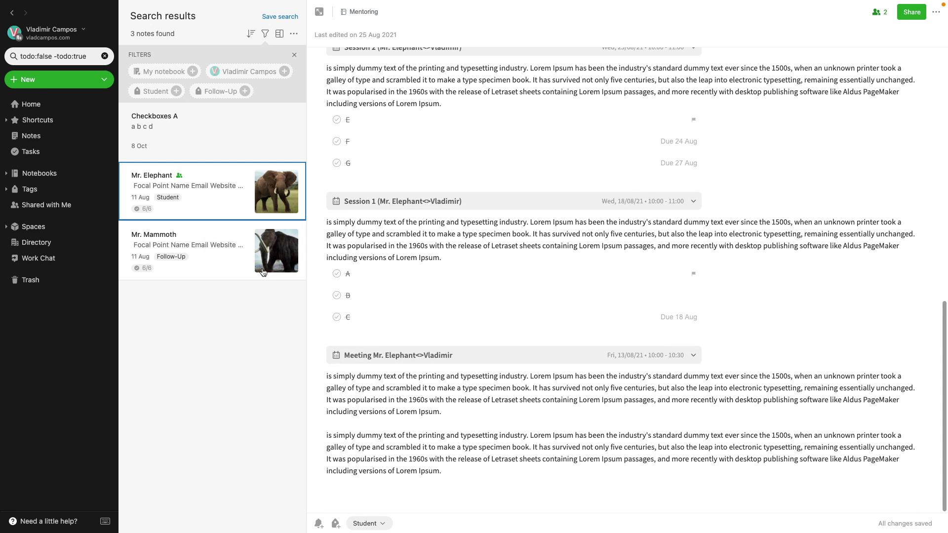
{"action": "left_click", "coordinate": [237, 267]}
{"action": "scroll", "coordinate": [526, 385], "scroll_direction": "down", "scroll_amount": 1}
{"action": "scroll", "coordinate": [526, 385], "scroll_direction": "down", "scroll_amount": 10}
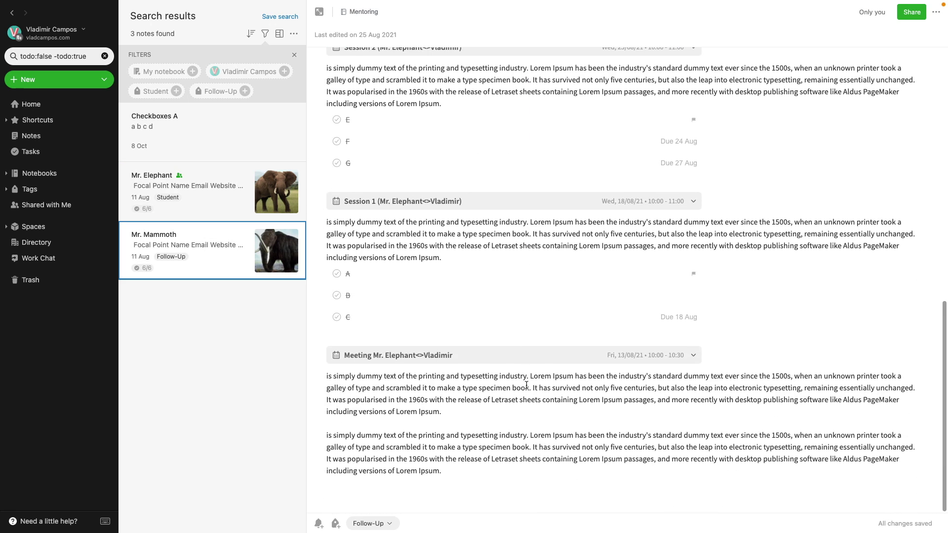
{"action": "scroll", "coordinate": [524, 383], "scroll_direction": "up", "scroll_amount": 10}
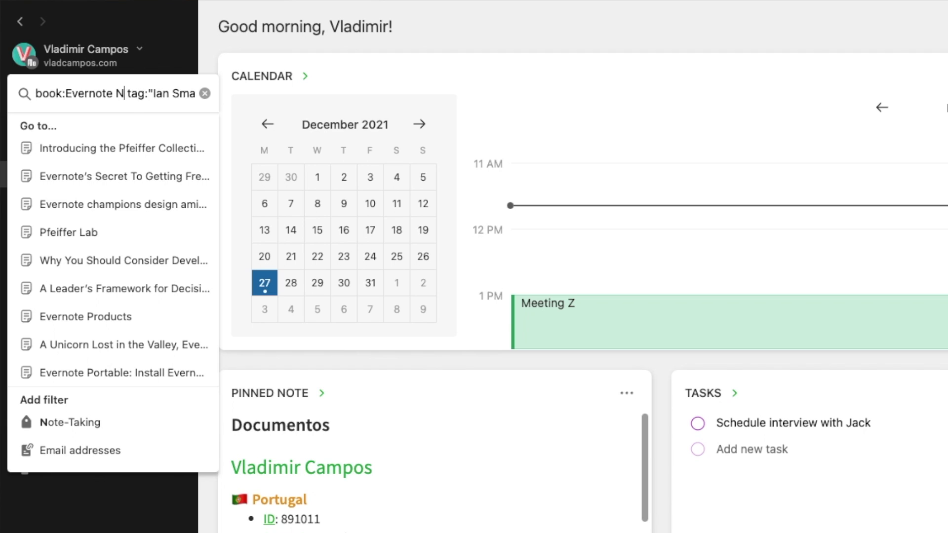
Use the NOT operator before the tag in the query notebook:Evernote NOT tag:"Ian Small" and run the search
{"action": "type", "text": "OT"}
{"action": "key", "text": "Return"}
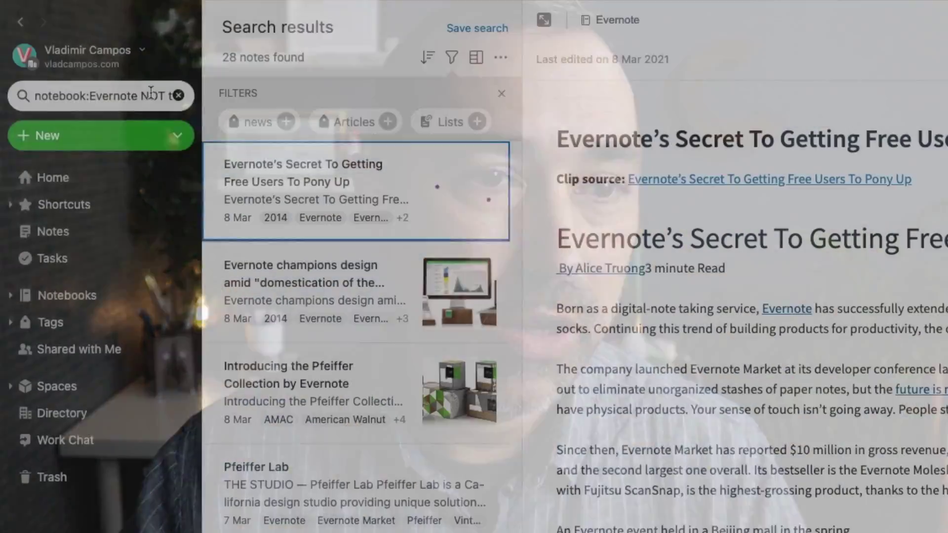
Replace the NOT operator with AND in the query notebook:Evernote NOT tag:"Ian Small" and run the search
{"action": "double_click", "coordinate": [151, 93]}
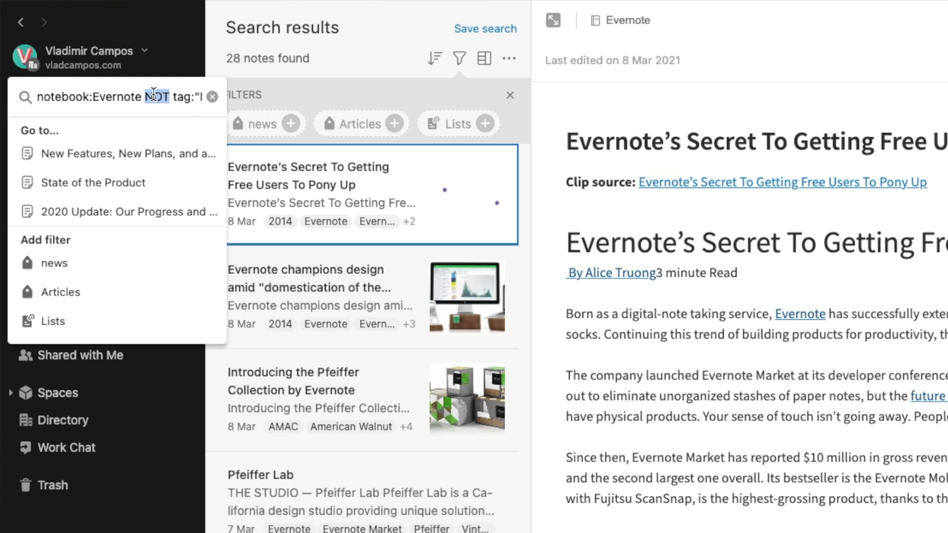
{"action": "type", "text": "AND"}
{"action": "key", "text": "Return"}
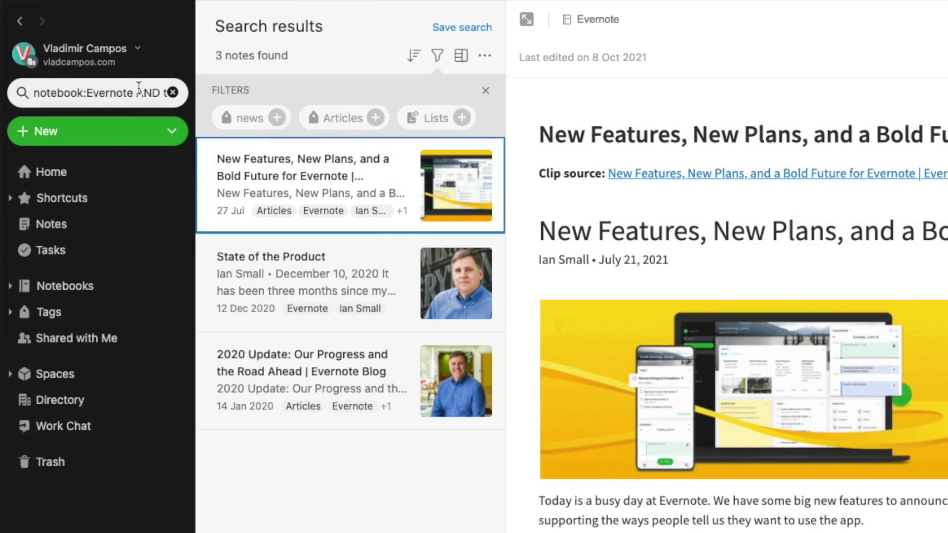
Replace AND with OR so the query reads notebook:Evernote OR tag:"Ian Small", and run the search
{"action": "left_click", "coordinate": [139, 89]}
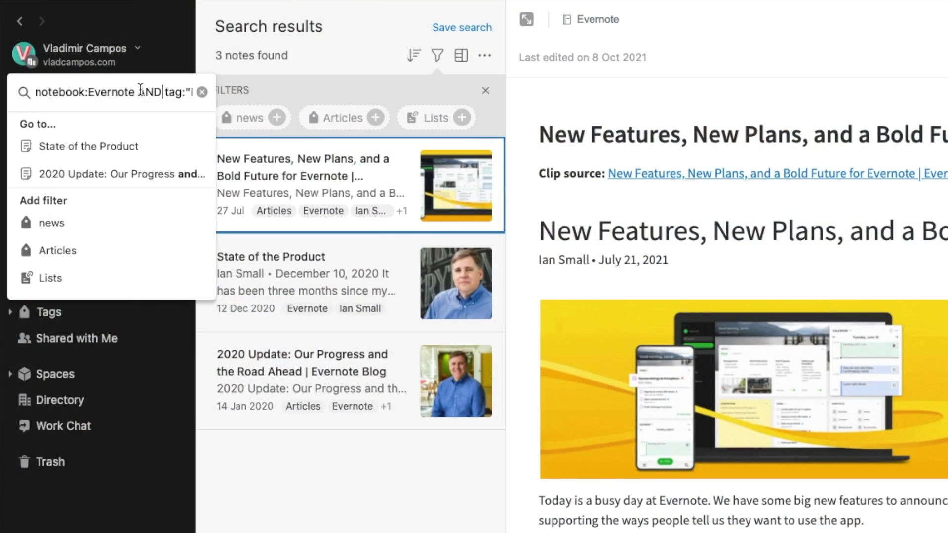
{"action": "double_click", "coordinate": [140, 91]}
{"action": "type", "text": "OR"}
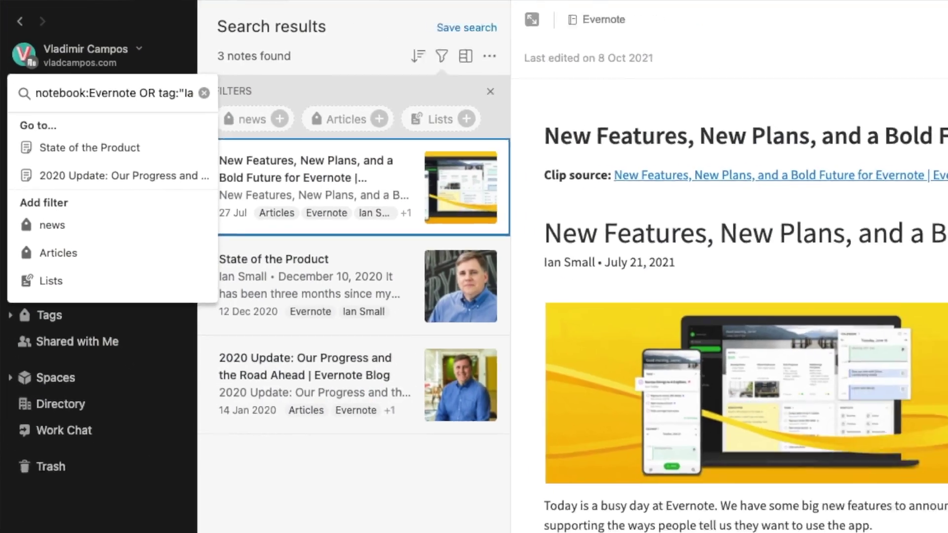
{"action": "key", "text": "Return"}
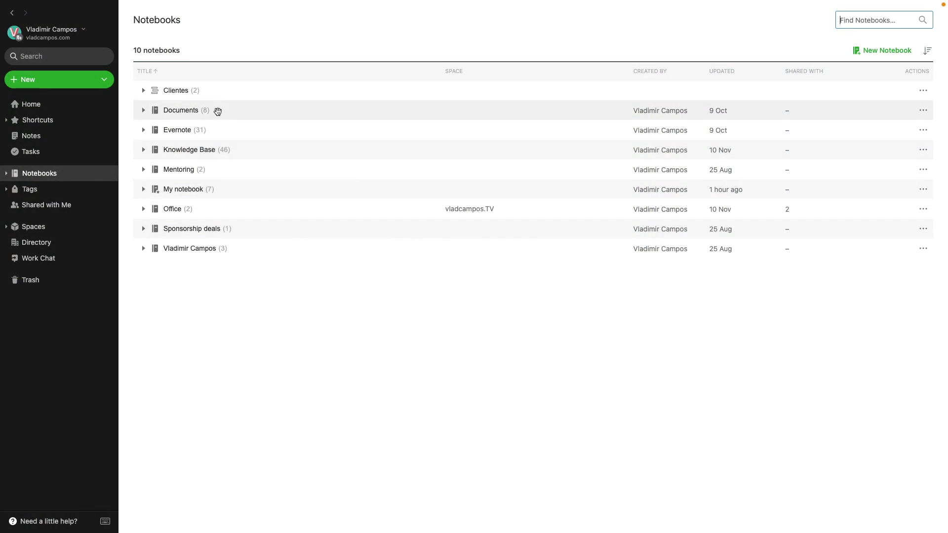
Open the Documents notebook and add the existing tag Ian Small to The Agile Manifesto History note
{"action": "left_click", "coordinate": [181, 110]}
{"action": "type", "text": "Ian"}
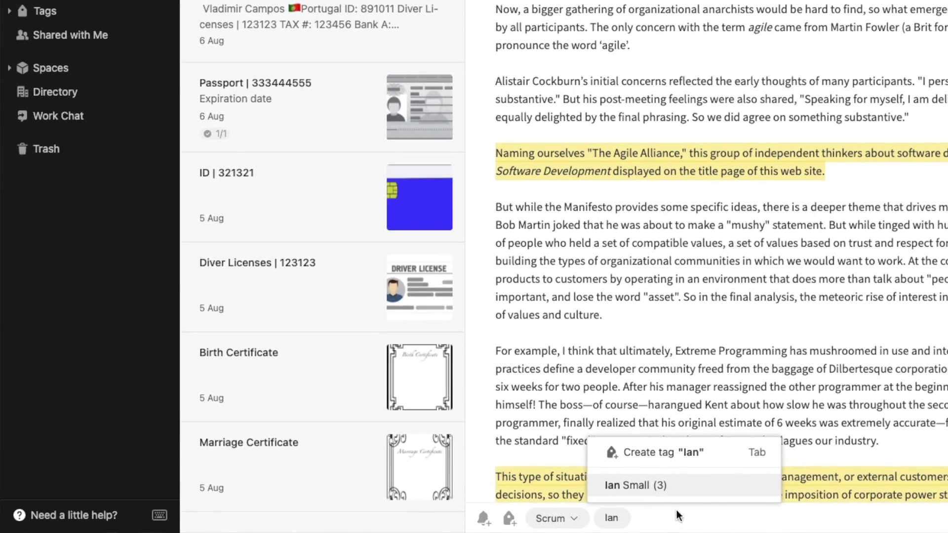
{"action": "key", "text": "Return"}
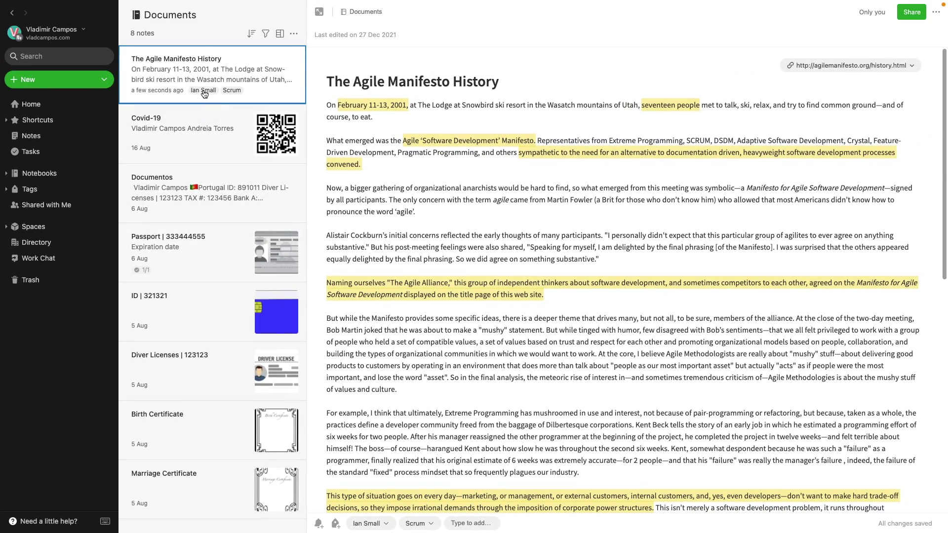
Search all notes for notebook:Evernote OR tag:"Ian Small" and look through the results down to The Agile Manifesto History
{"action": "left_click", "coordinate": [55, 57]}
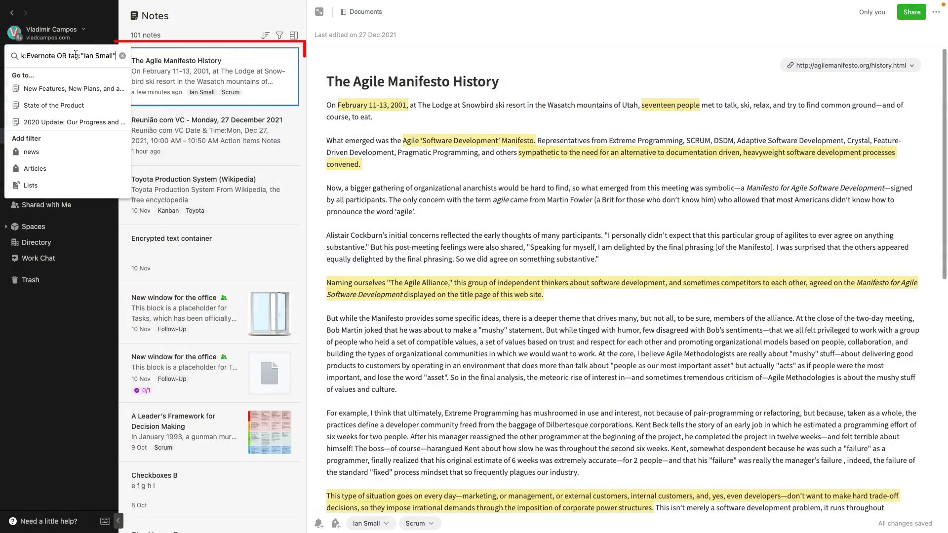
{"action": "key", "text": "Return"}
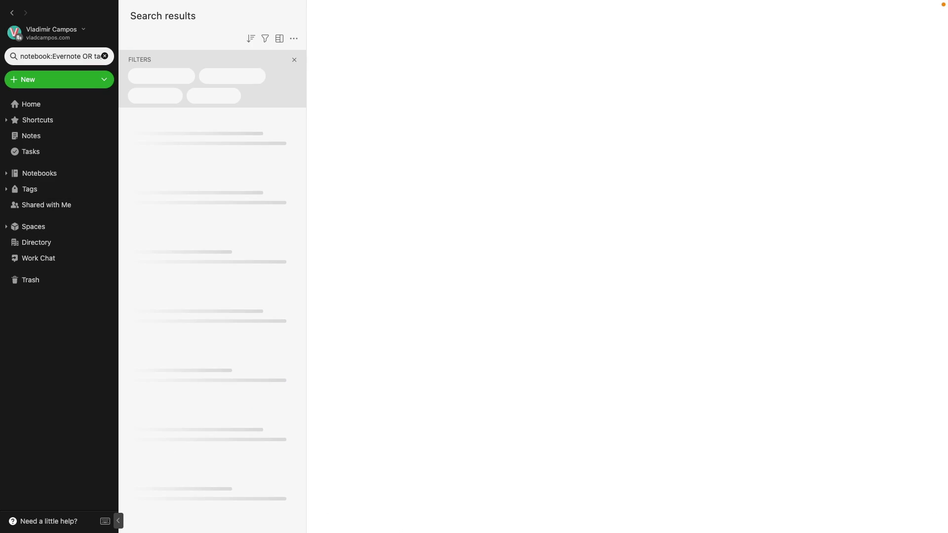
{"action": "scroll", "coordinate": [197, 280], "scroll_direction": "down", "scroll_amount": 7}
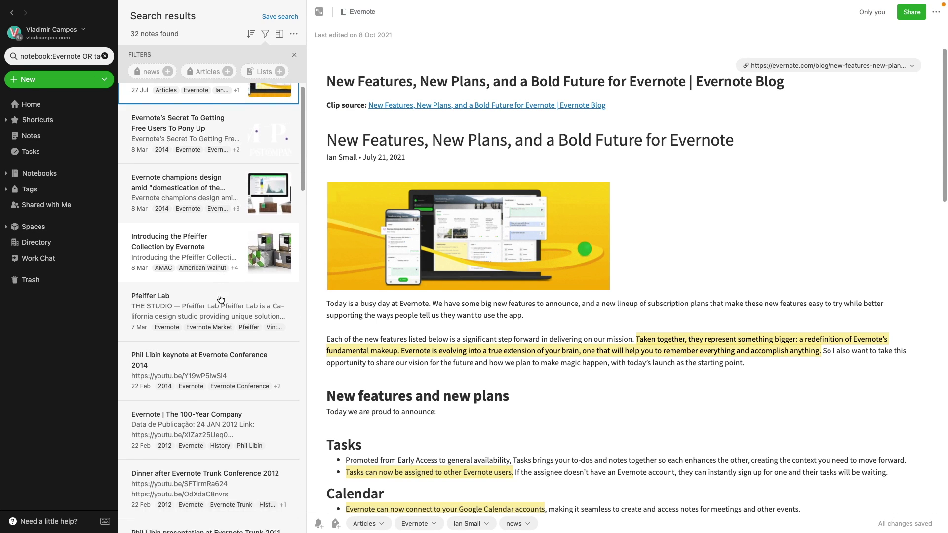
{"action": "scroll", "coordinate": [221, 299], "scroll_direction": "down", "scroll_amount": 9}
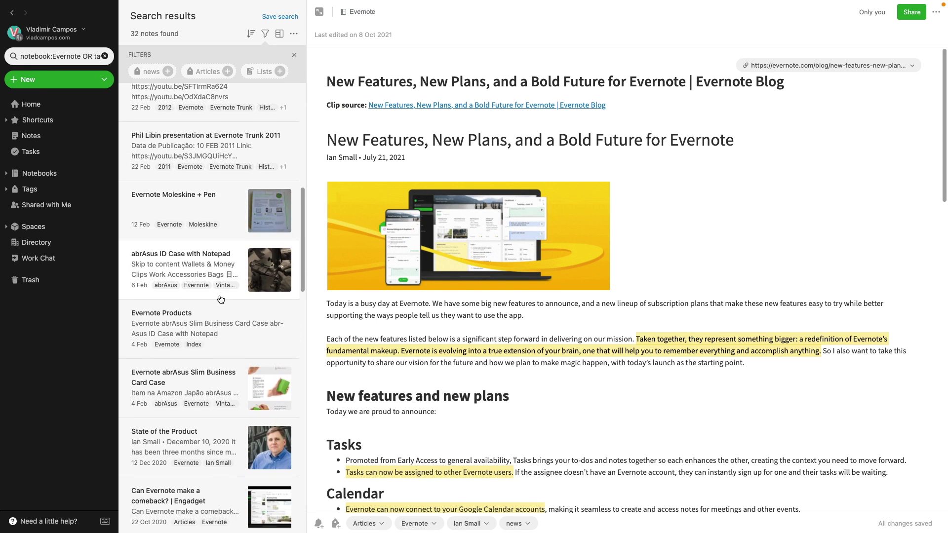
{"action": "scroll", "coordinate": [221, 299], "scroll_direction": "down", "scroll_amount": 6}
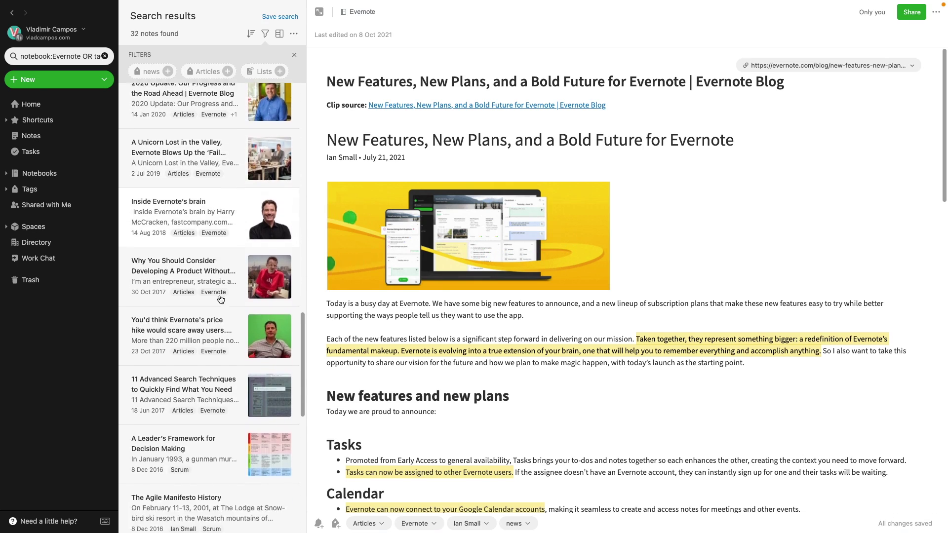
{"action": "left_click", "coordinate": [208, 359]}
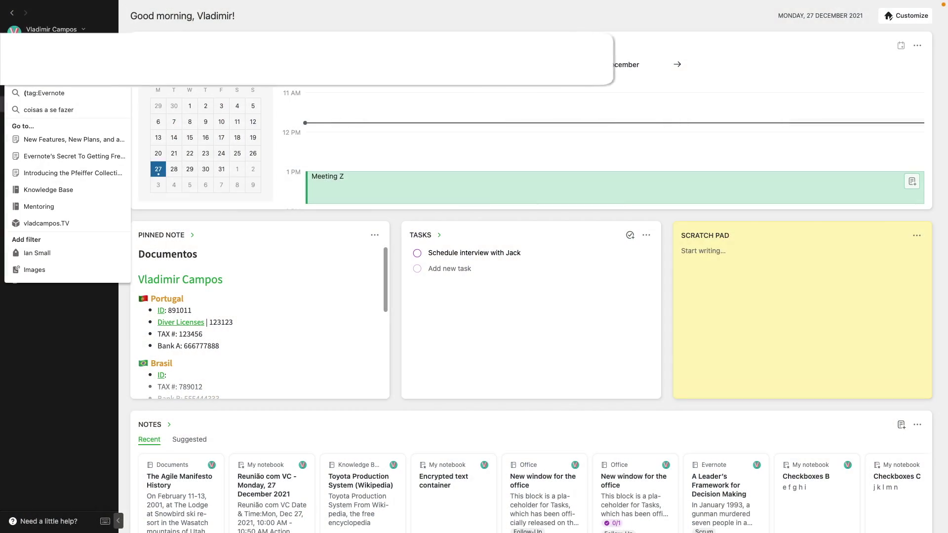
From Home, run the grouped query (notebook:Evernote -tag:"Ian Small") OR (todo:false -todo:true)
{"action": "type", "text": "noteboo"}
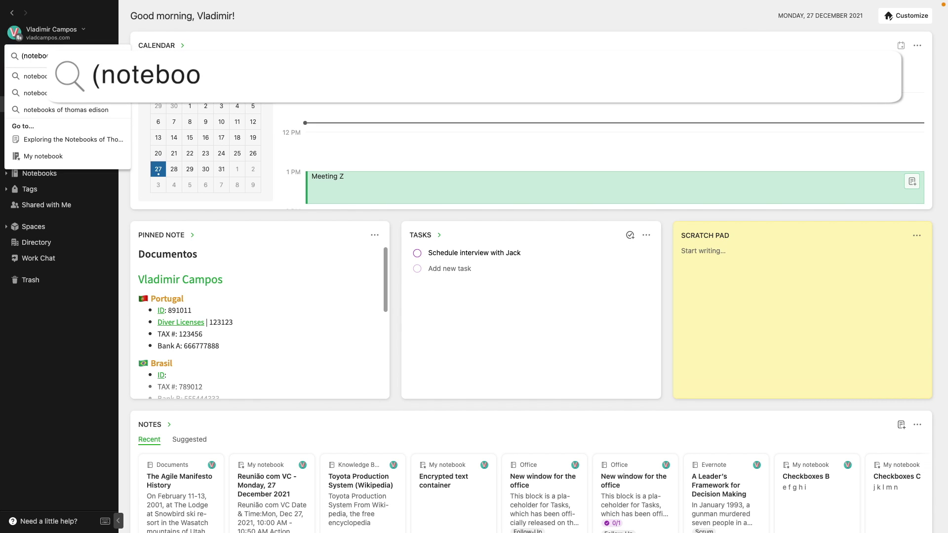
{"action": "type", "text": "k:Eve"}
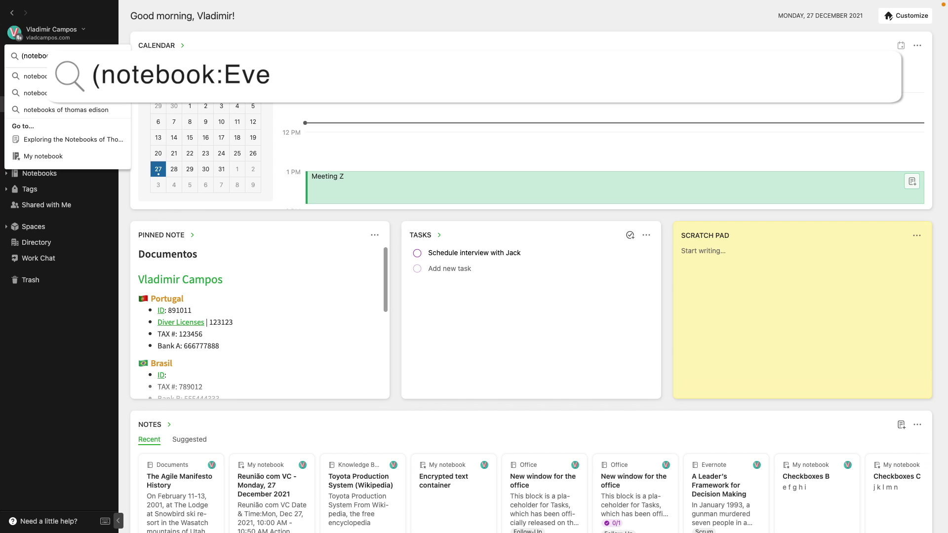
{"action": "type", "text": "r"}
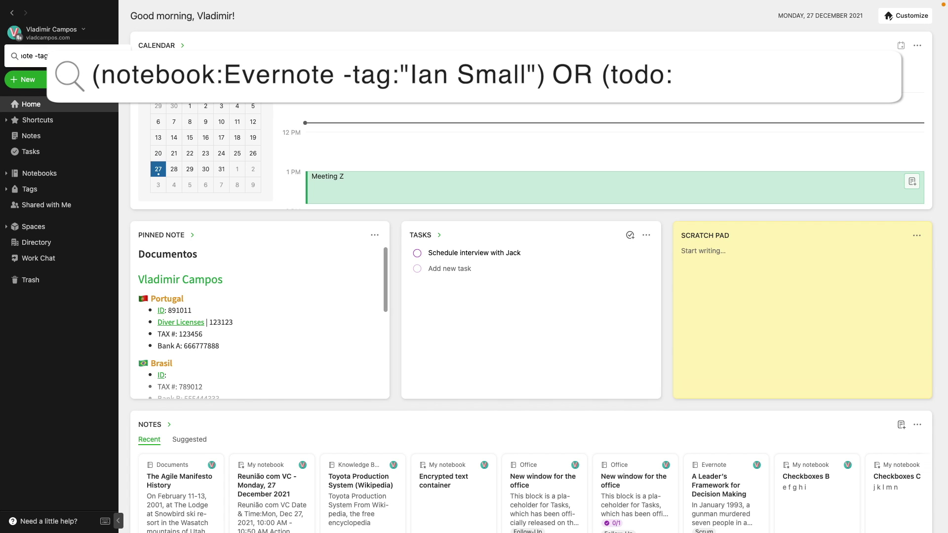
{"action": "type", "text": "f"}
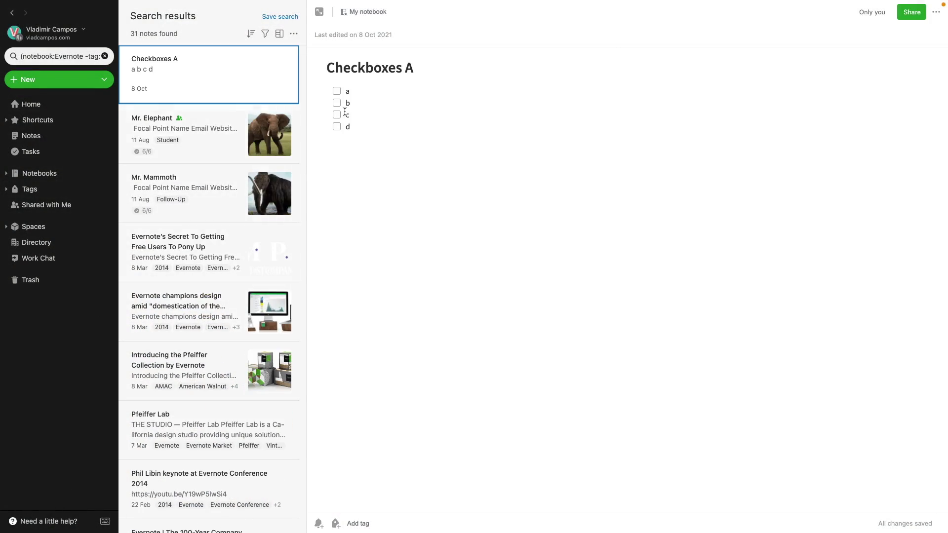
Open the Mr. Elephant, Checkboxes A and Mr. Mammoth notes from the results to check their unticked checkboxes
{"action": "left_click", "coordinate": [199, 150]}
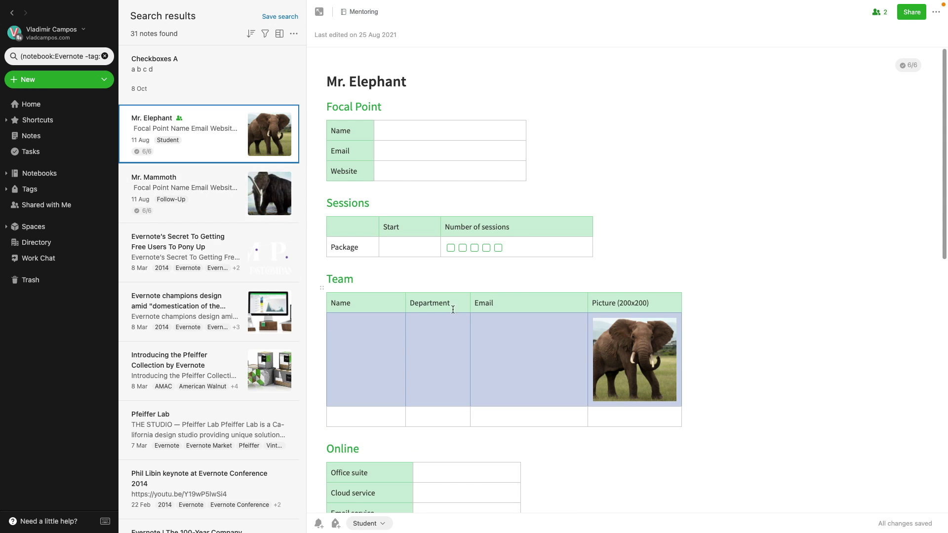
{"action": "key", "text": "Up"}
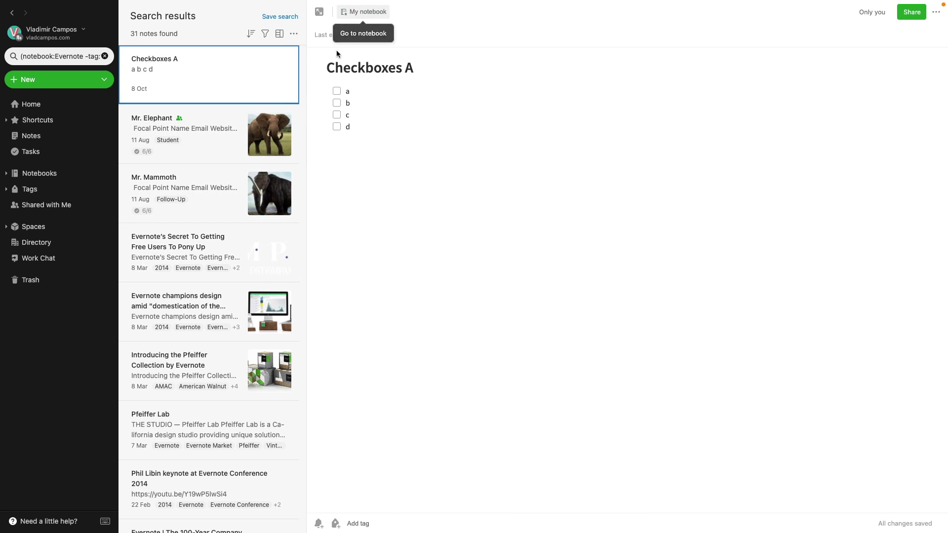
{"action": "left_click", "coordinate": [219, 135]}
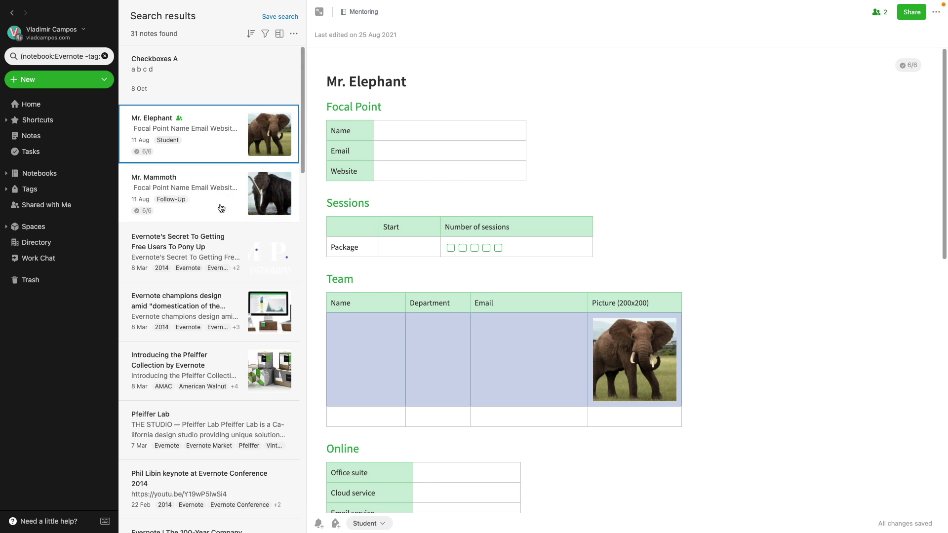
{"action": "left_click", "coordinate": [221, 207]}
Open several Evernote notebook results, from the abrAsus business card case to the 2016 articles, and check their tags
{"action": "scroll", "coordinate": [215, 223], "scroll_direction": "down", "scroll_amount": 15}
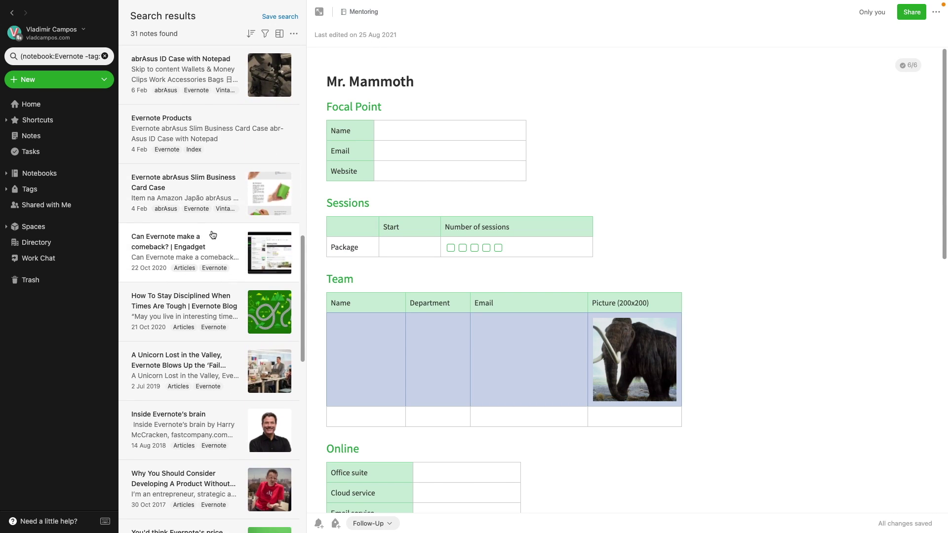
{"action": "left_click", "coordinate": [201, 189]}
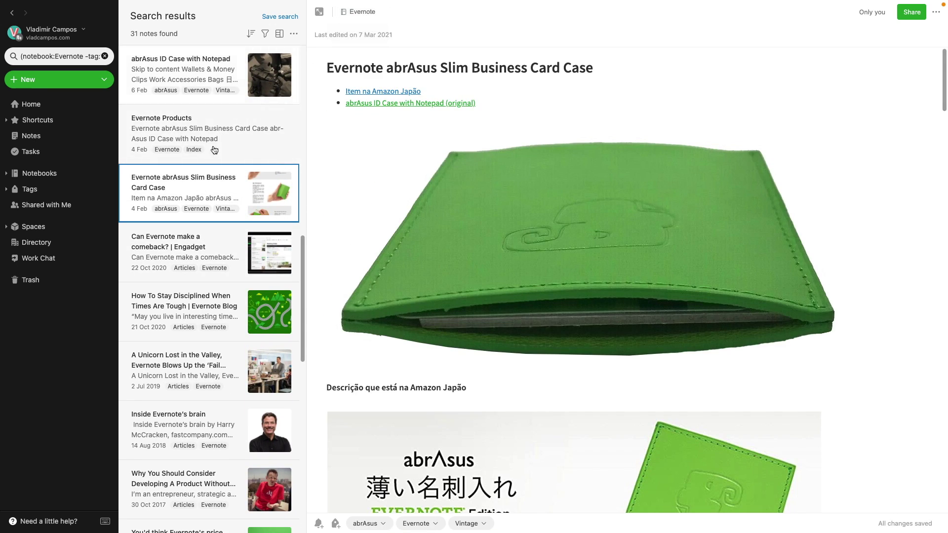
{"action": "scroll", "coordinate": [200, 296], "scroll_direction": "down", "scroll_amount": 5}
{"action": "scroll", "coordinate": [202, 328], "scroll_direction": "down", "scroll_amount": 8}
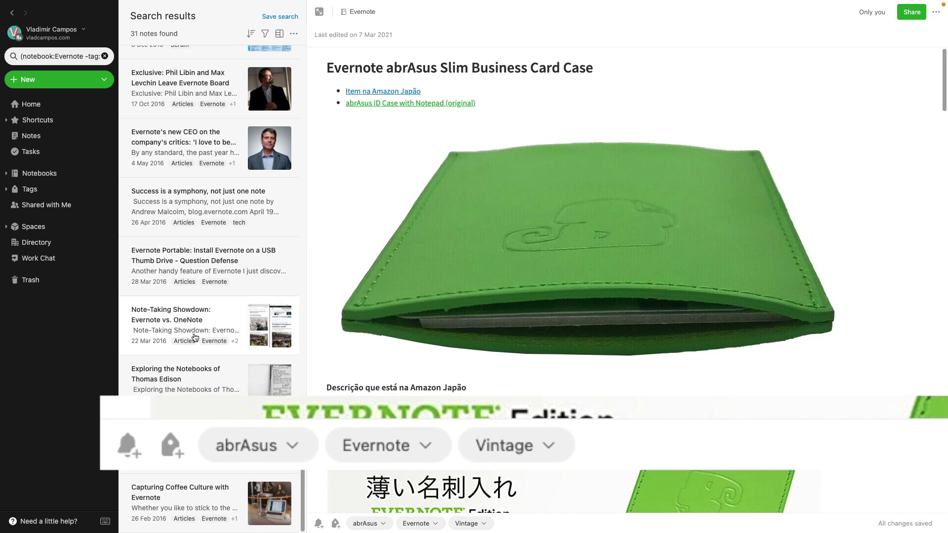
{"action": "left_click", "coordinate": [195, 319]}
{"action": "left_click", "coordinate": [184, 380]}
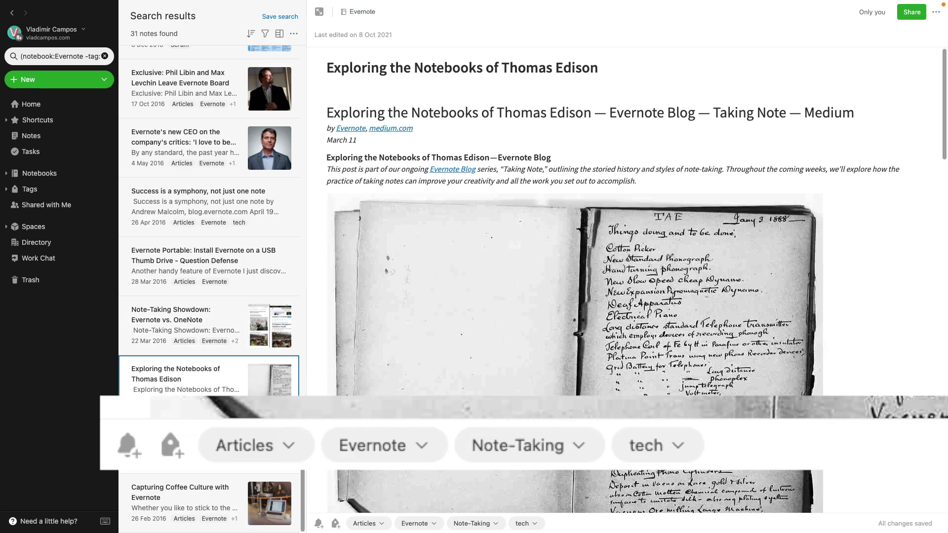
{"action": "left_click", "coordinate": [184, 435]}
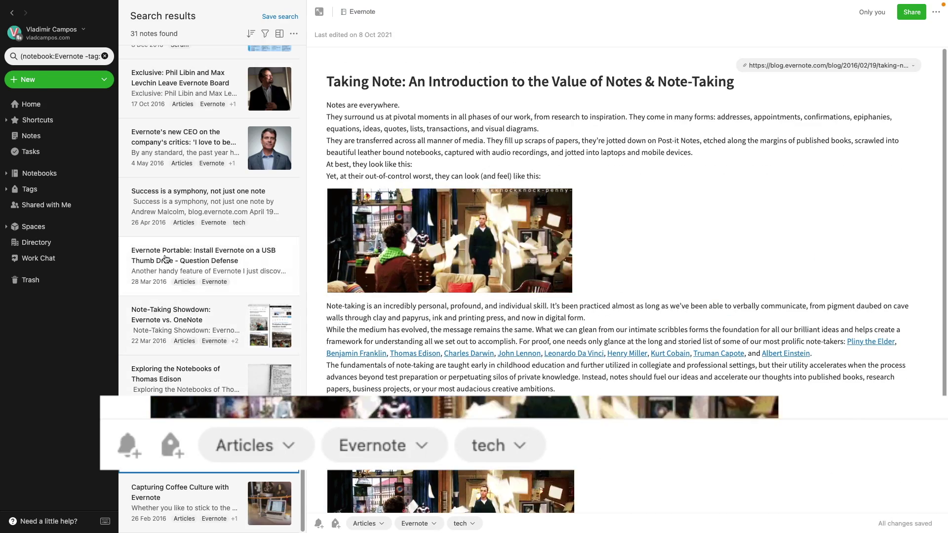
{"action": "left_click", "coordinate": [183, 203]}
{"action": "left_click", "coordinate": [181, 144]}
{"action": "left_click", "coordinate": [176, 101]}
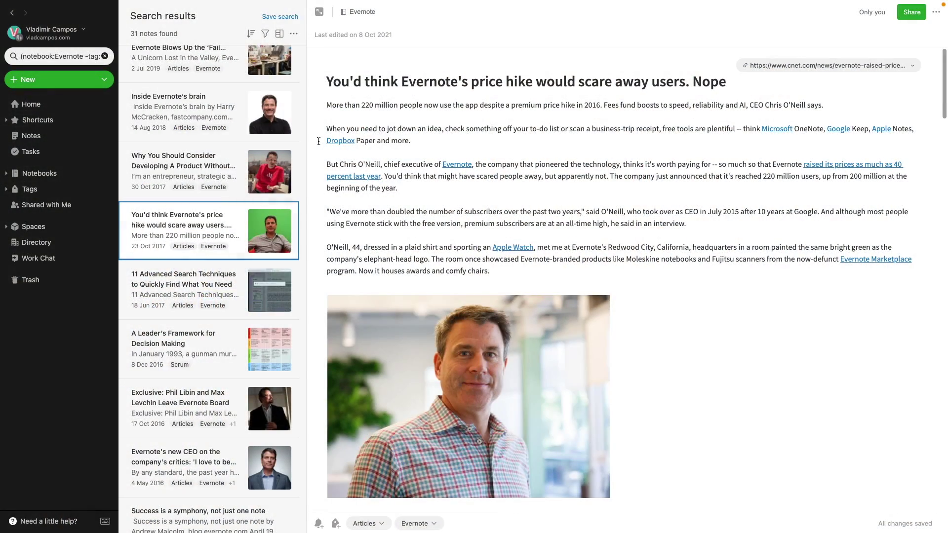
Save the search as "Evernote before Ian Small" and find it among the saved searches by searching for evernote
{"action": "left_click", "coordinate": [280, 18]}
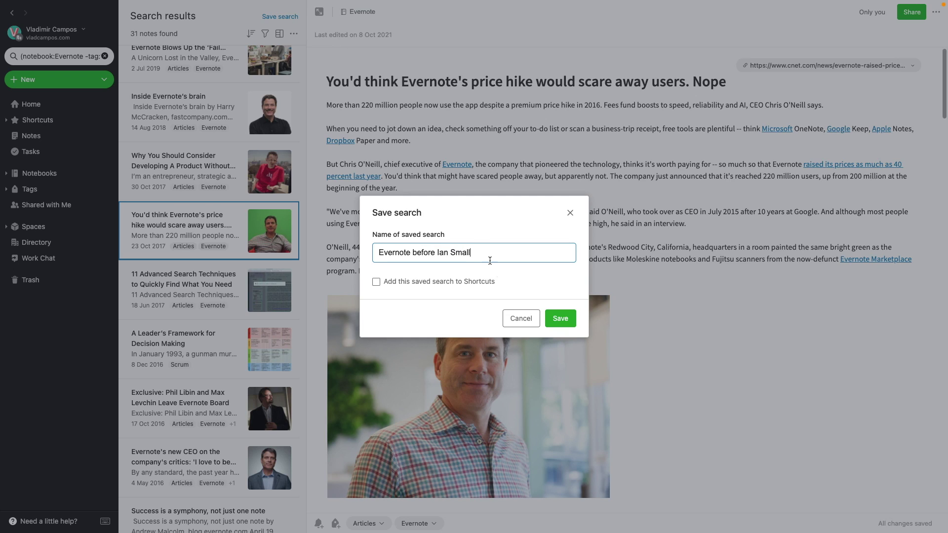
{"action": "left_click", "coordinate": [551, 319]}
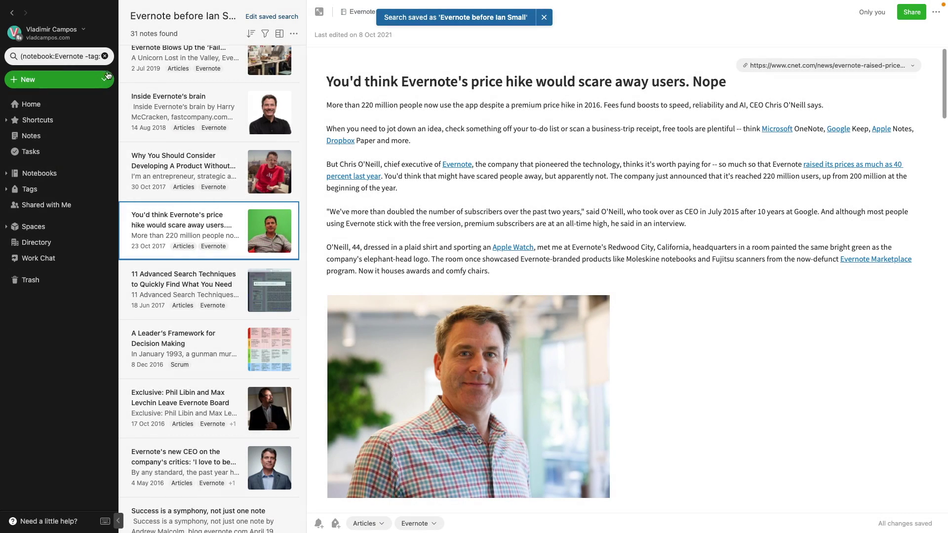
{"action": "left_click", "coordinate": [104, 56]}
{"action": "type", "text": "evernote"}
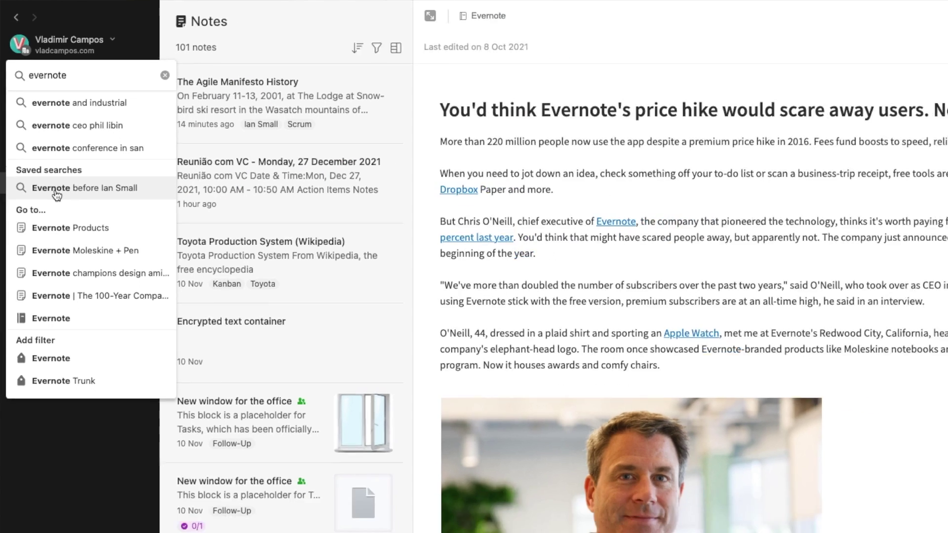
{"action": "left_click", "coordinate": [72, 209]}
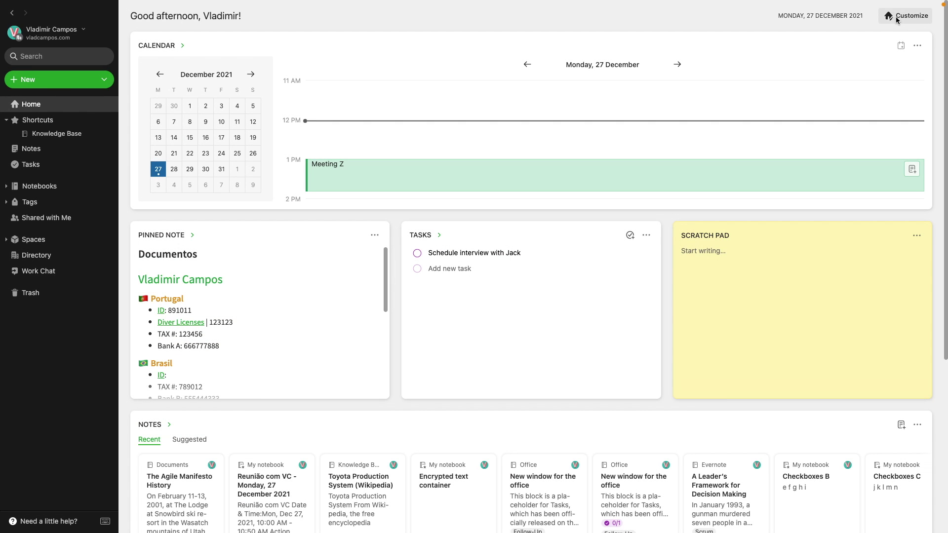
Add a Filtered Notes widget before the pinned note on Home and apply the saved search "Evernote before Ian Small" to it
{"action": "left_click", "coordinate": [896, 16]}
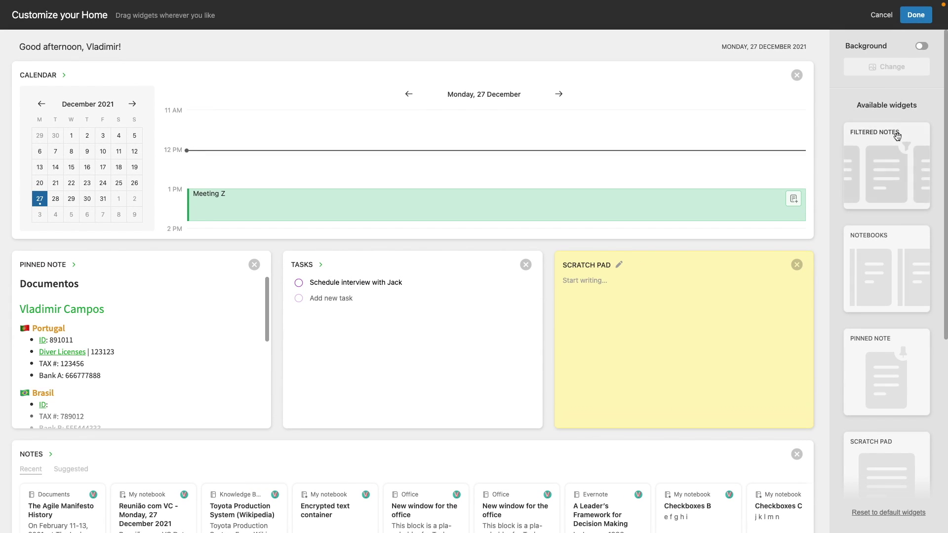
{"action": "left_click_drag", "start_coordinate": [893, 141], "coordinate": [134, 279]}
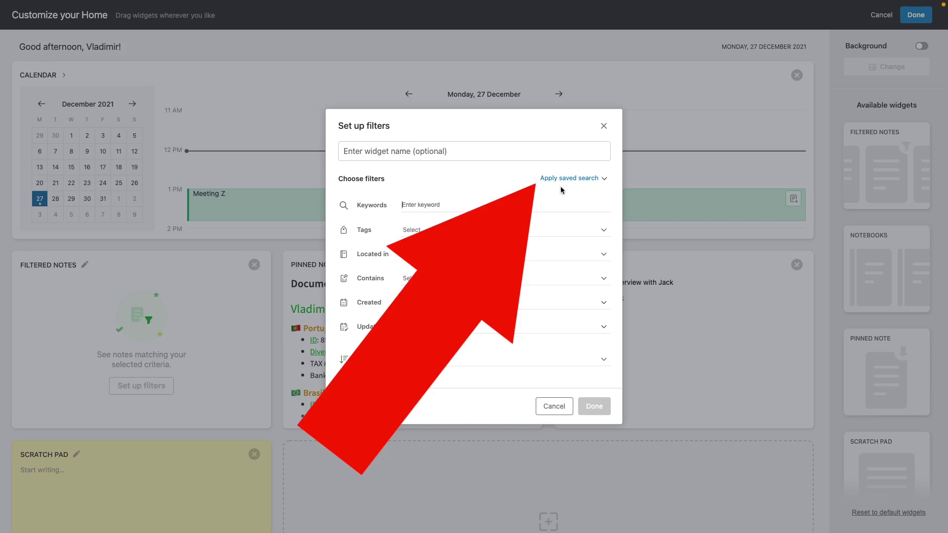
{"action": "left_click", "coordinate": [573, 178]}
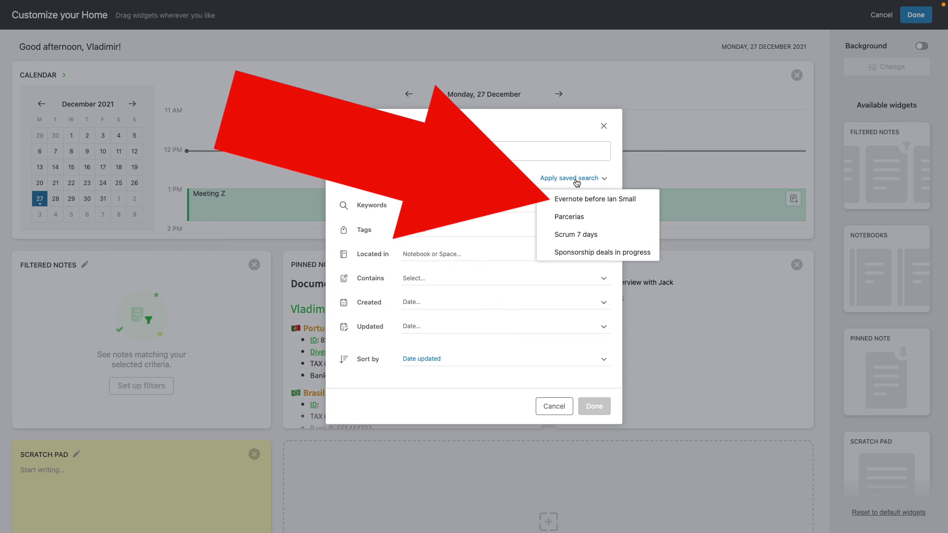
{"action": "left_click", "coordinate": [614, 202]}
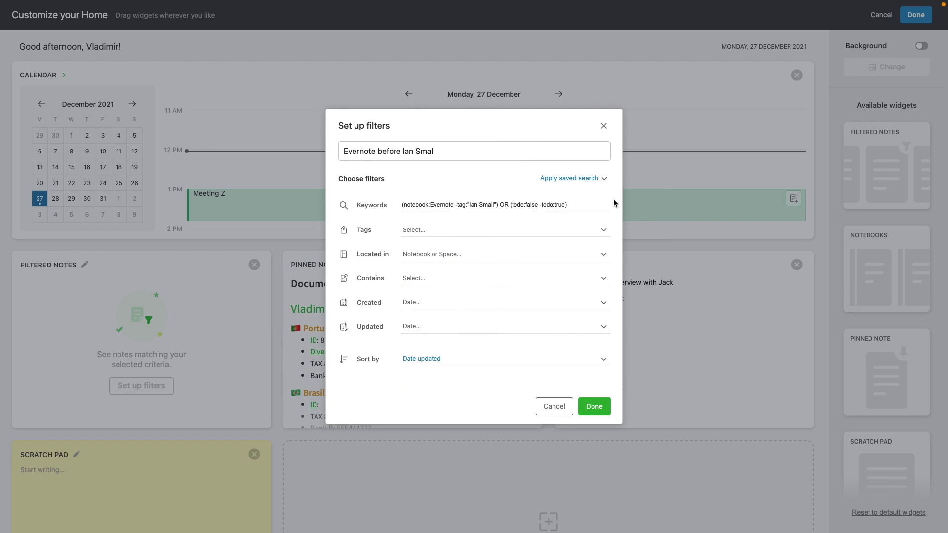
{"action": "left_click", "coordinate": [593, 406]}
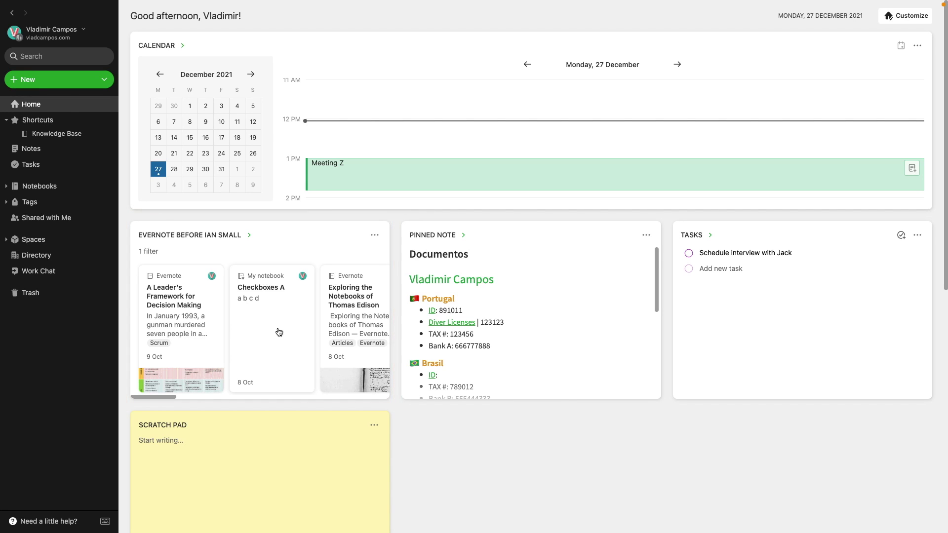
Edit the filters of the "Evernote before Ian Small" widget to sort its notes by Date created
{"action": "left_click", "coordinate": [374, 235]}
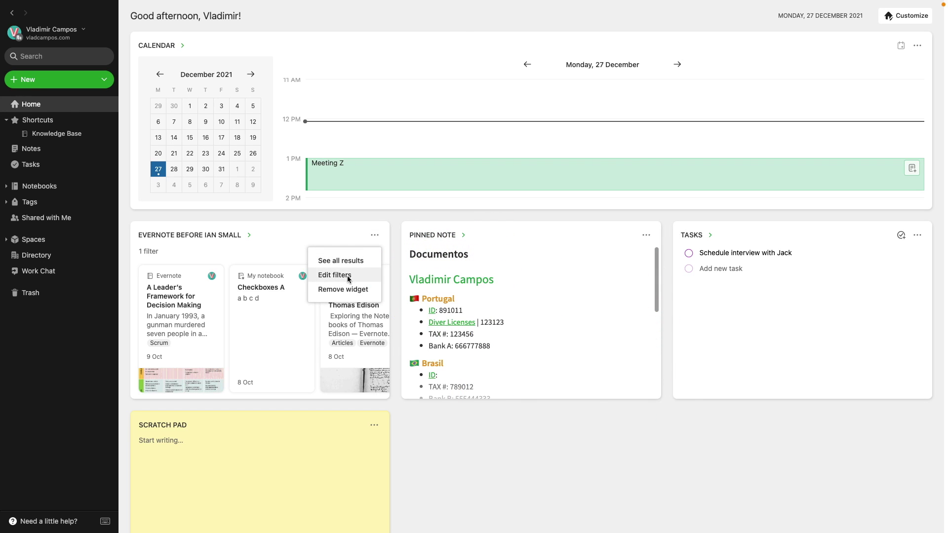
{"action": "left_click", "coordinate": [348, 277]}
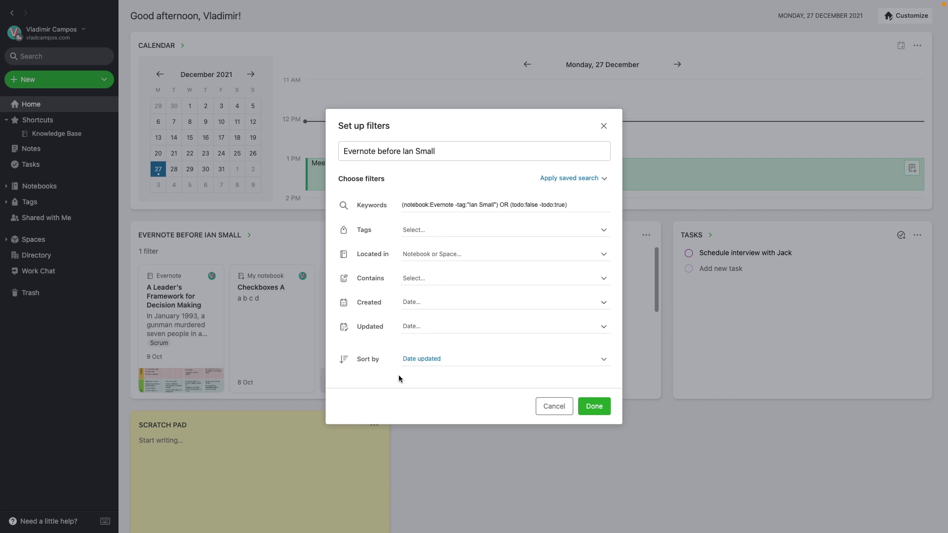
{"action": "left_click", "coordinate": [430, 360]}
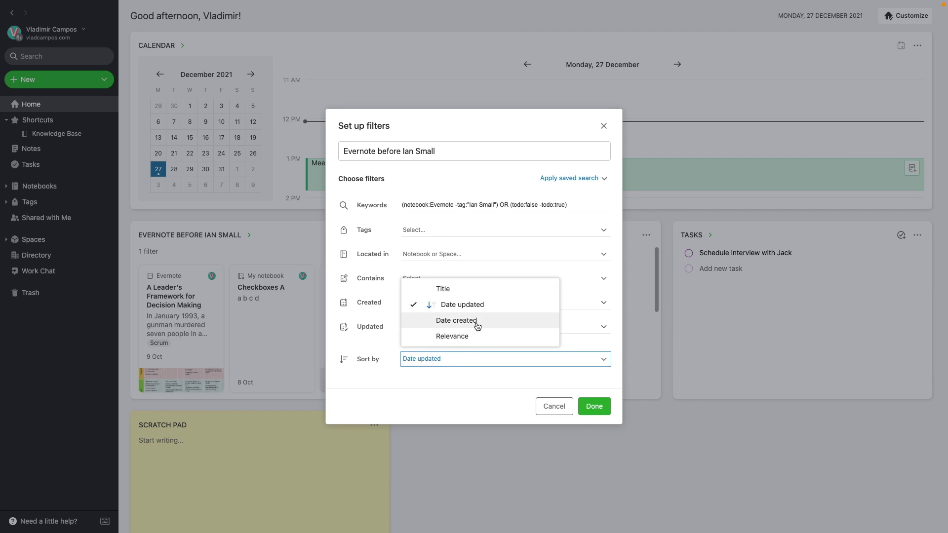
{"action": "left_click", "coordinate": [486, 322]}
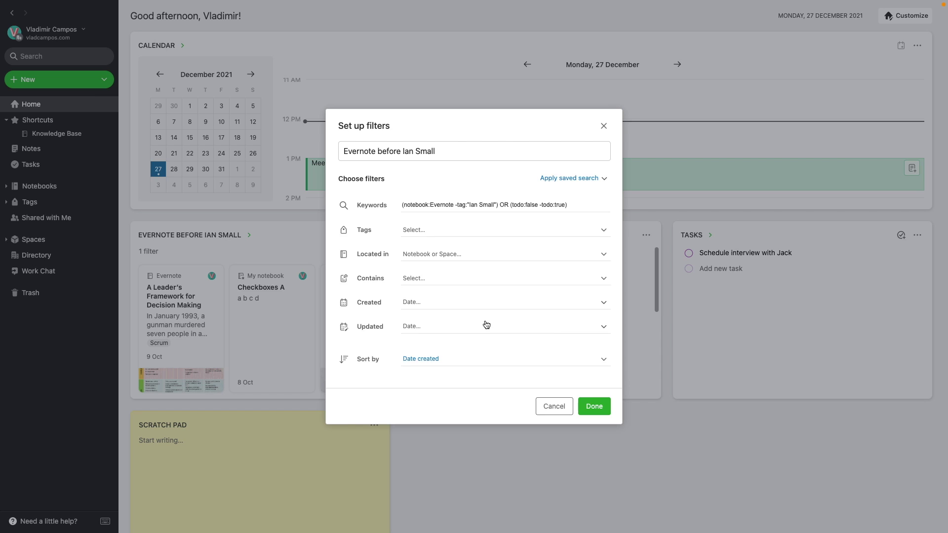
{"action": "left_click", "coordinate": [592, 406]}
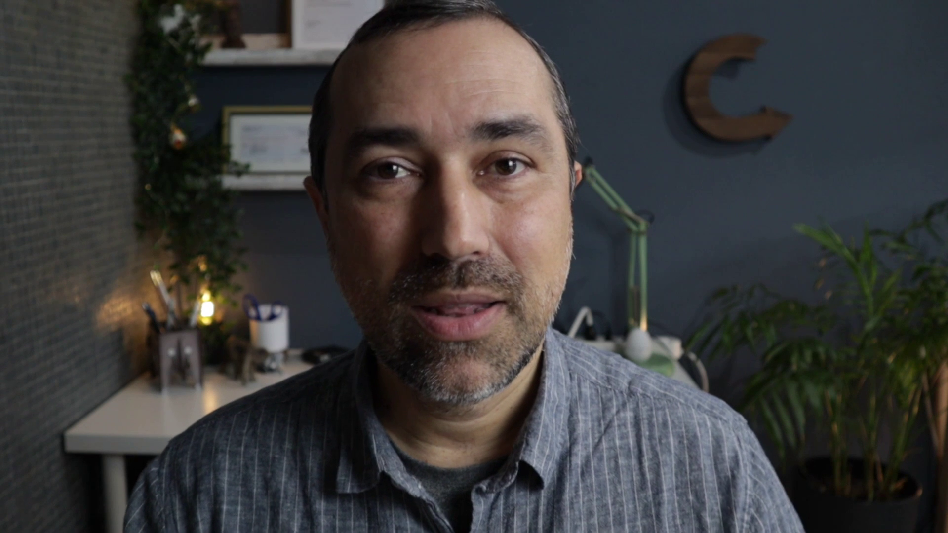